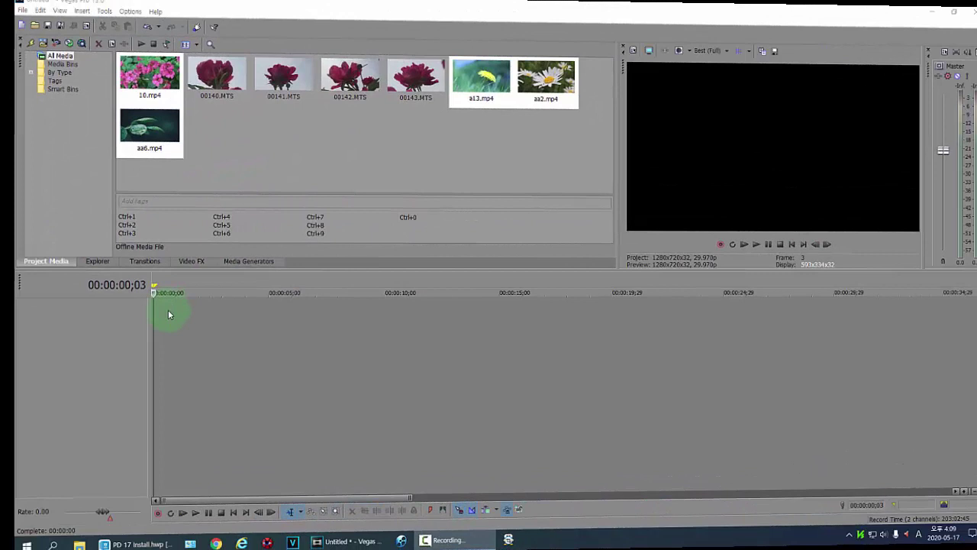
Place 10.mp4 at the start of the empty timeline without matching the project video settings to the media.
click(126, 76)
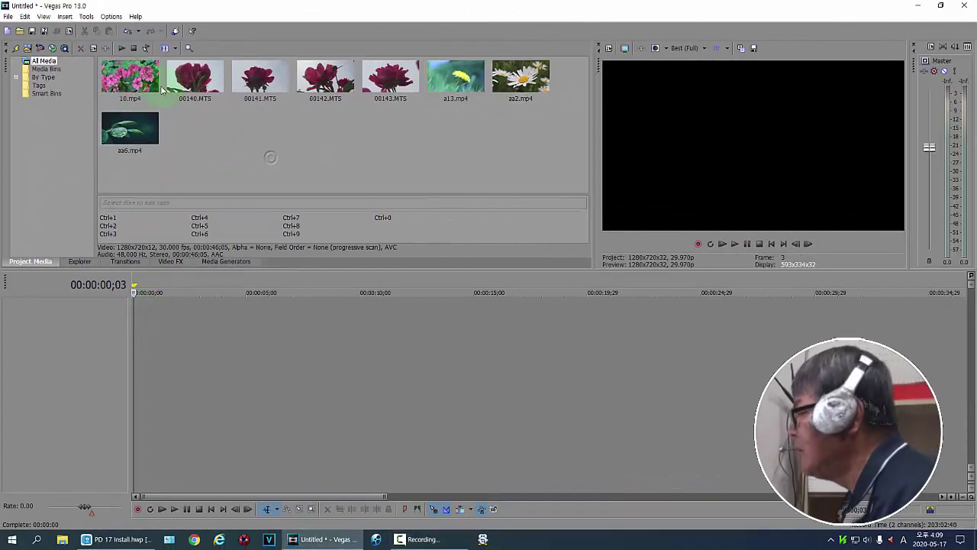
drag(162, 90, 151, 85)
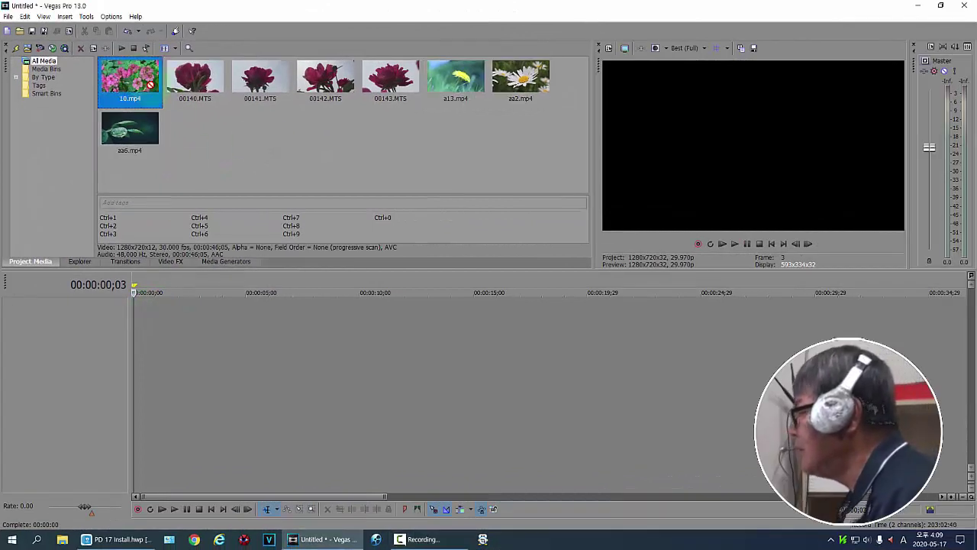
drag(151, 323, 135, 323)
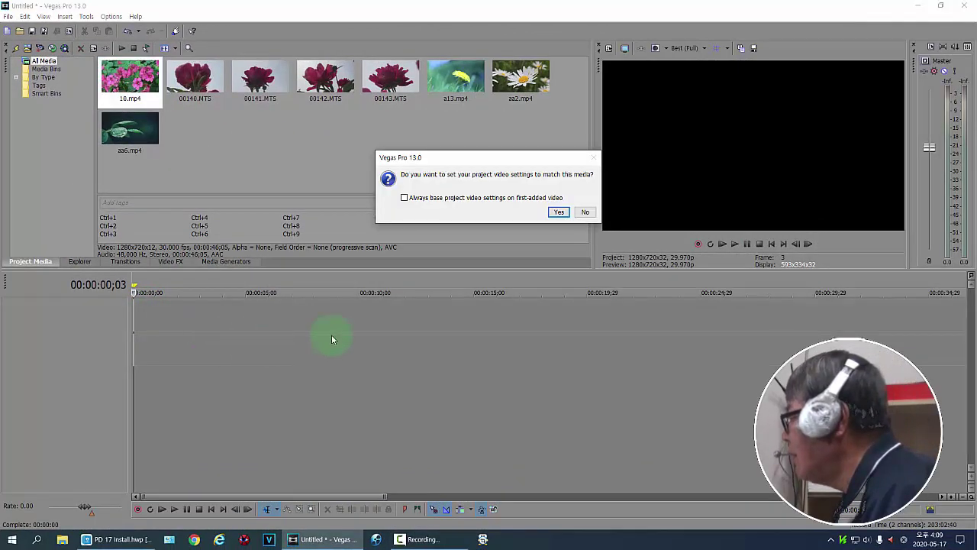
click(585, 212)
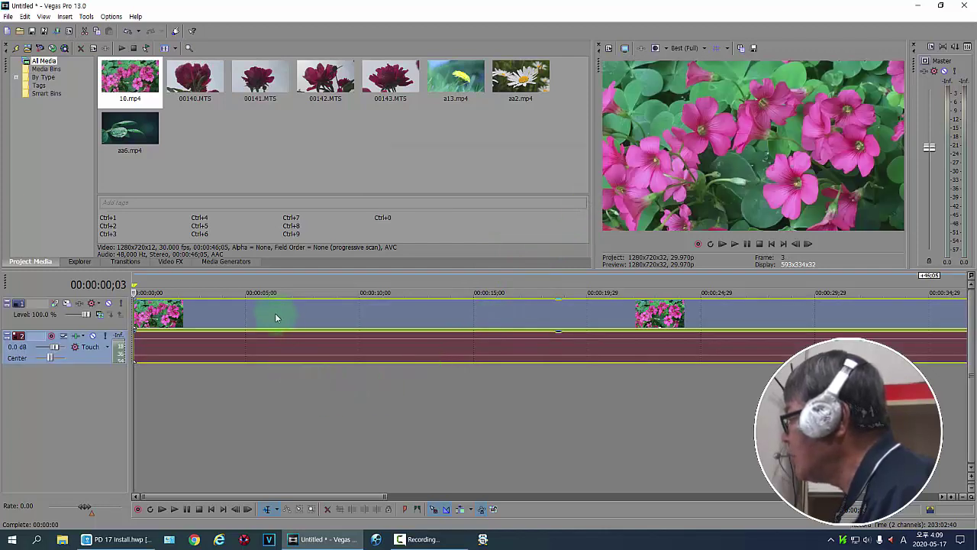
Split the 10.mp4 clip at 00:00:10;01 and delete the part after the split.
click(361, 287)
click(361, 315)
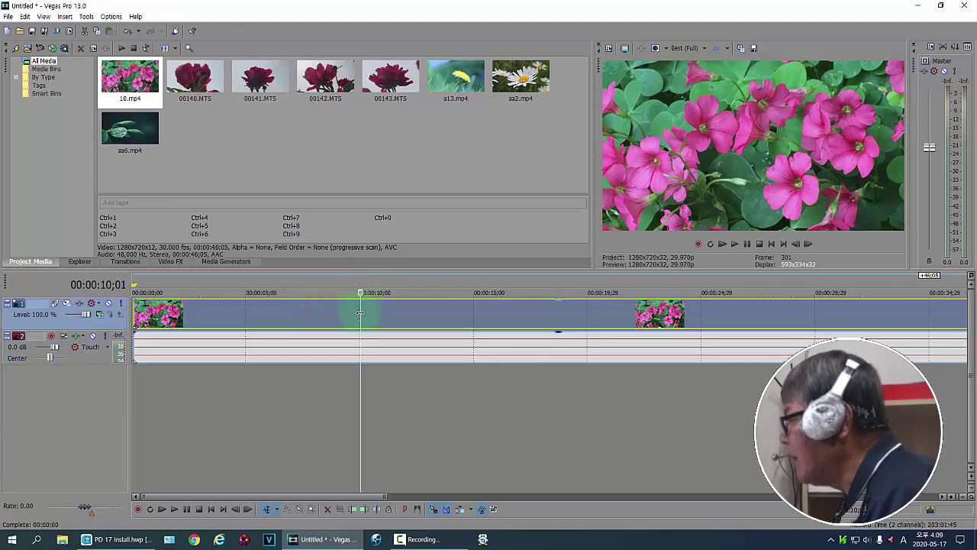
key(s)
right_click(412, 326)
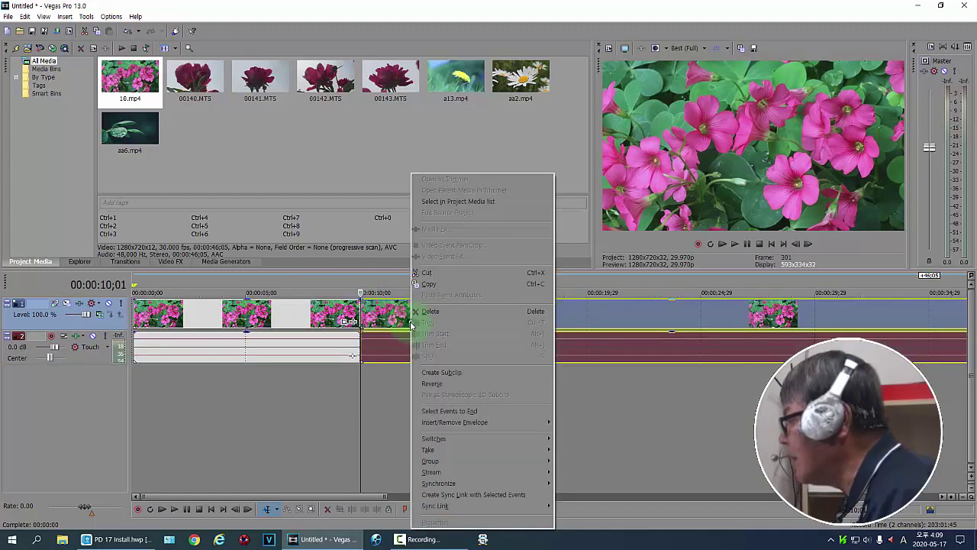
click(431, 313)
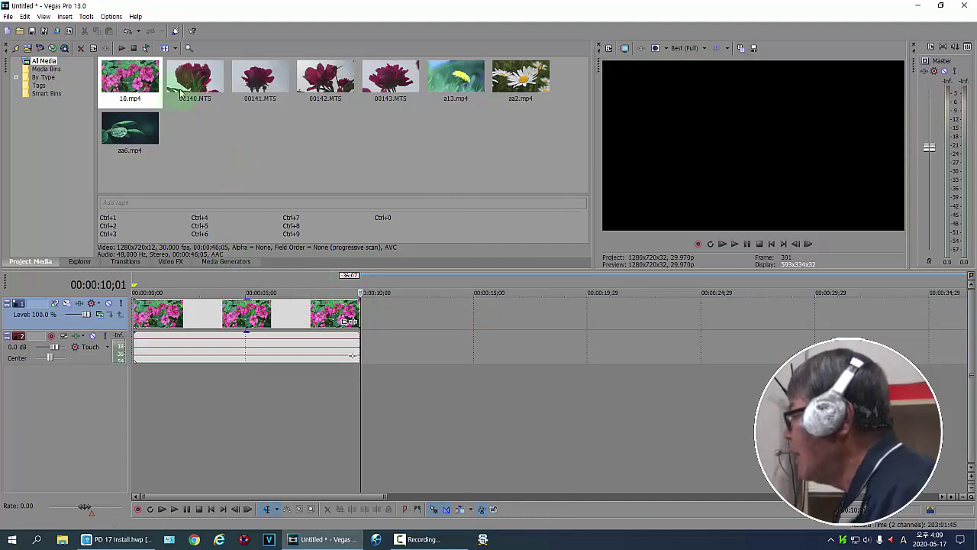
Add 00140.MTS overlapping the first clip's end by 1 second, and cut off everything after 00:00:17;22.
drag(188, 81, 264, 120)
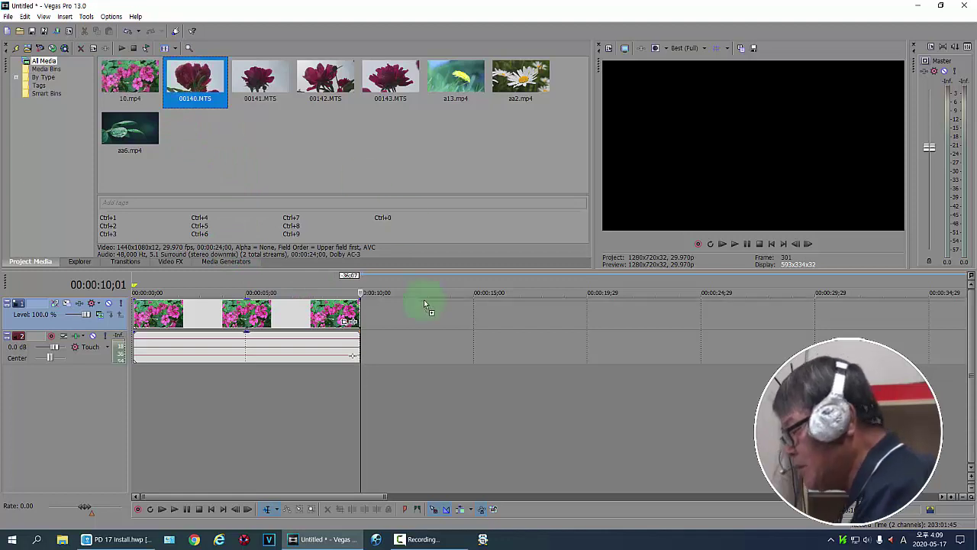
drag(424, 303, 410, 328)
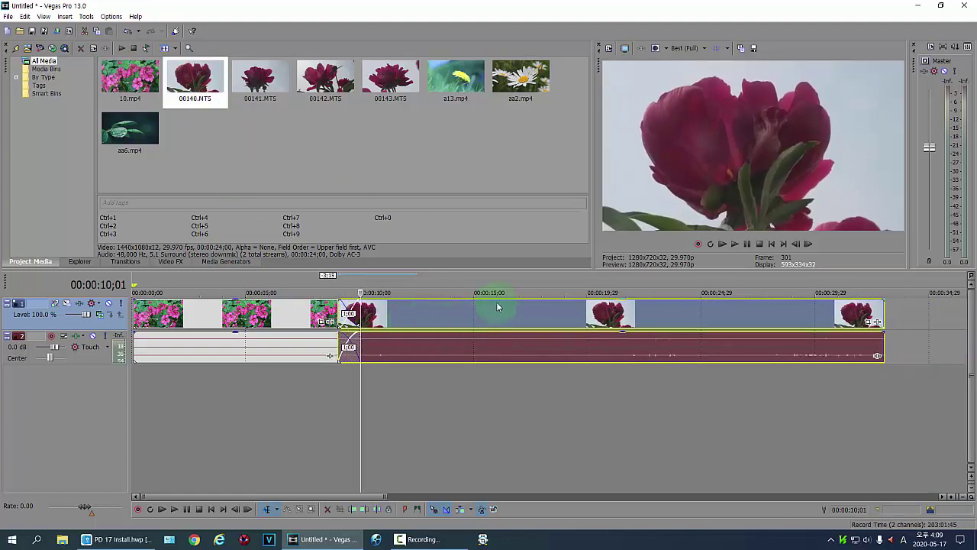
click(535, 290)
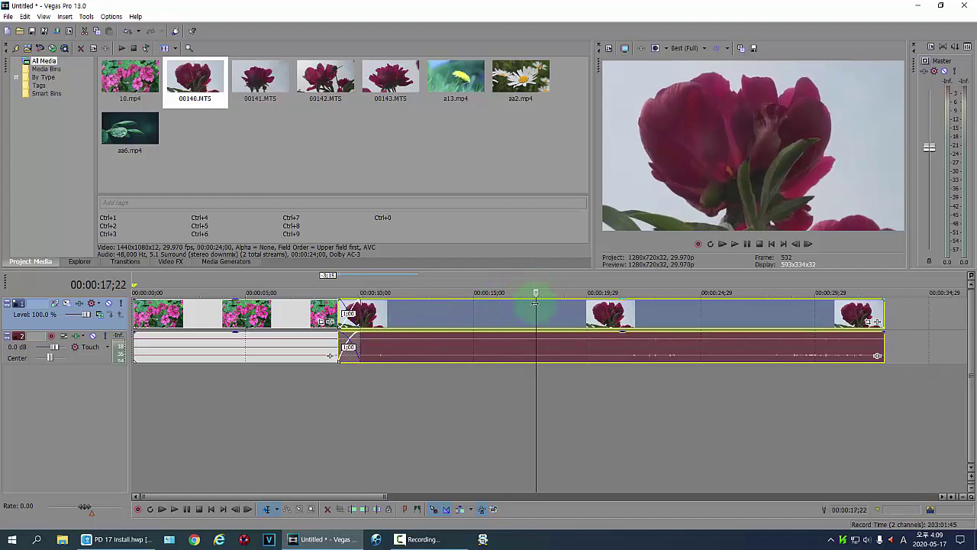
key(s)
right_click(601, 323)
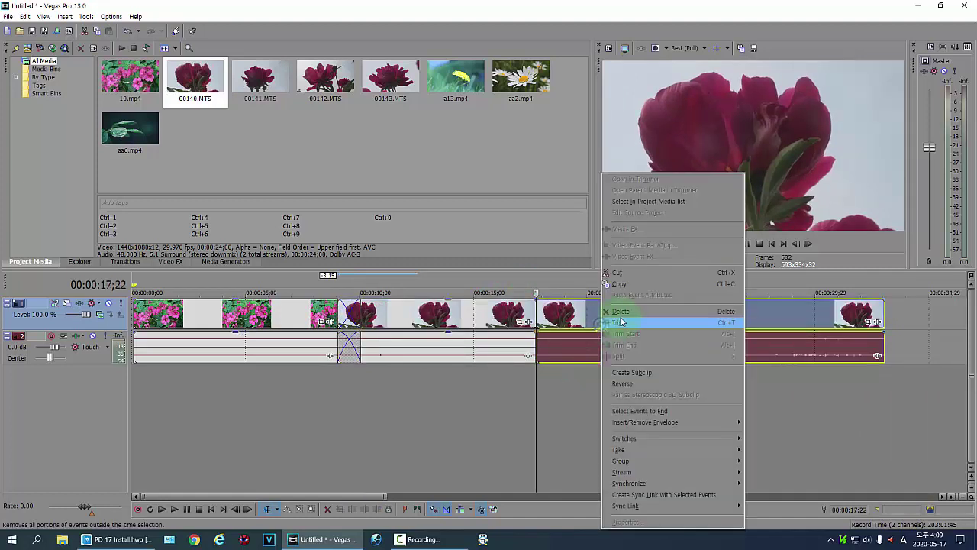
click(620, 310)
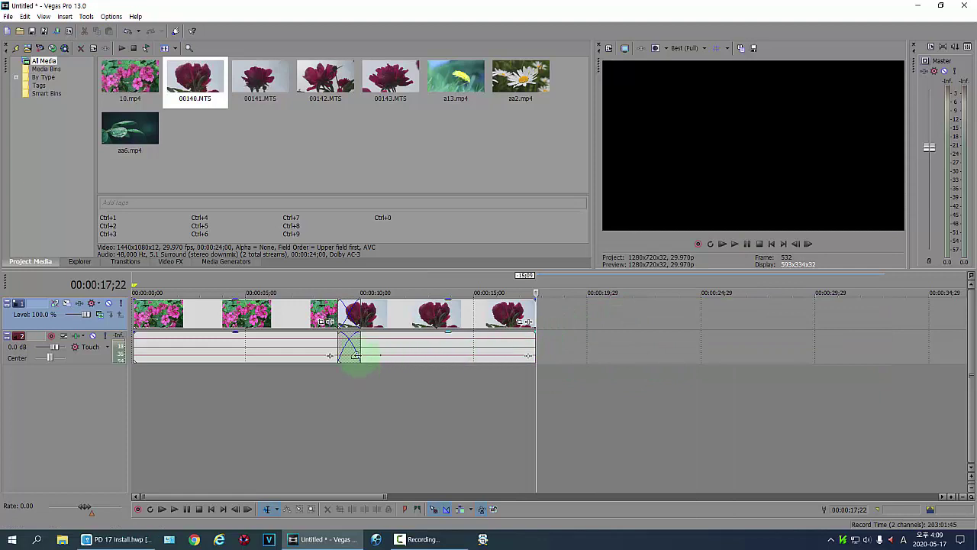
Apply the 3D Cascade transition with the Top to Bottom preset to the overlap between the two clips and preview it.
click(331, 290)
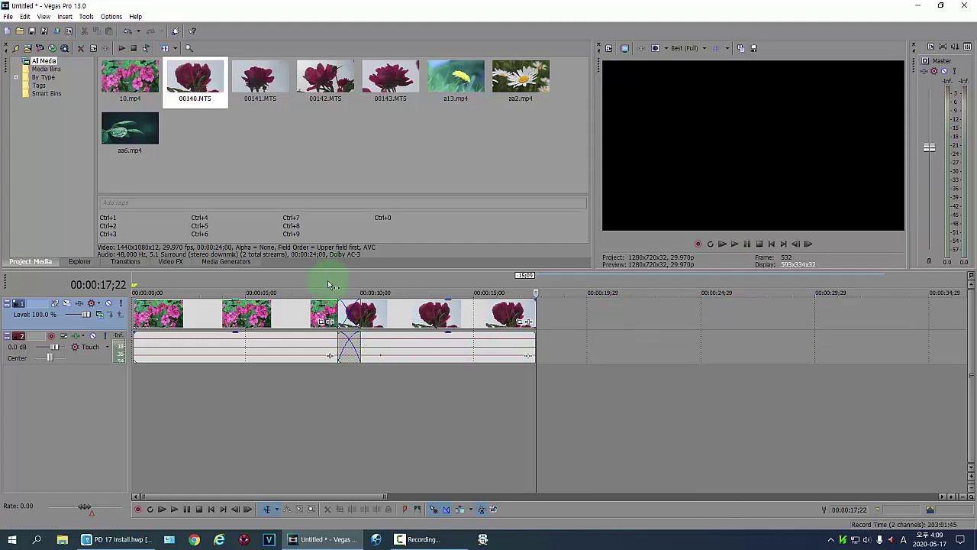
click(126, 261)
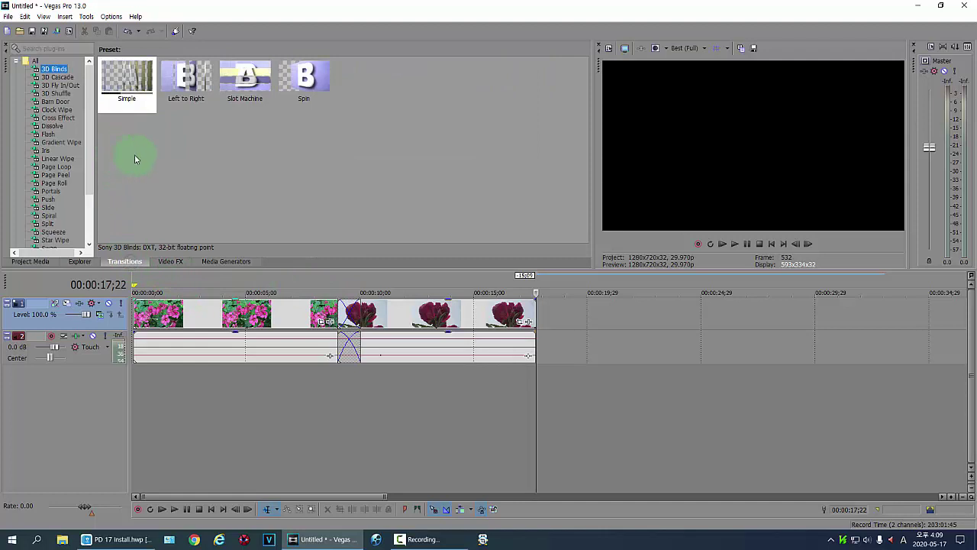
click(58, 78)
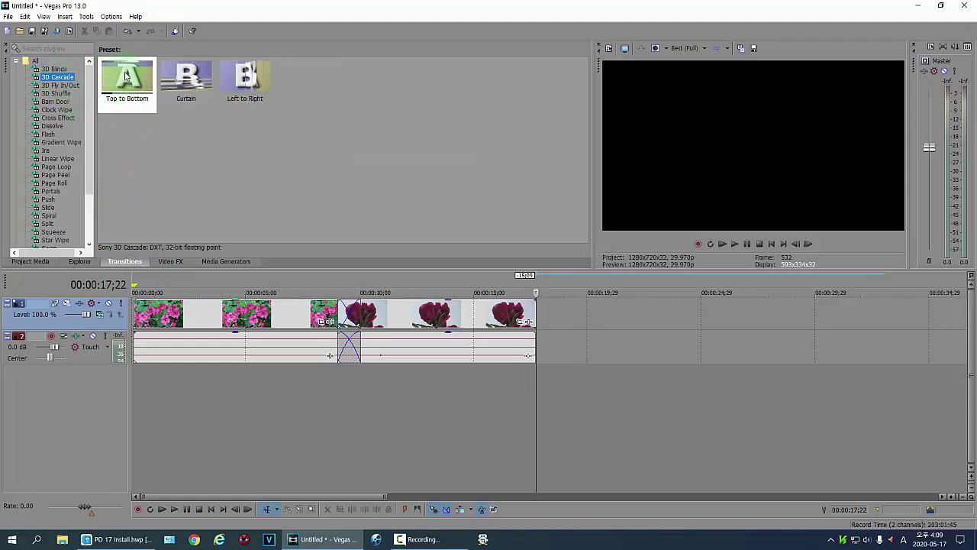
drag(126, 75, 348, 319)
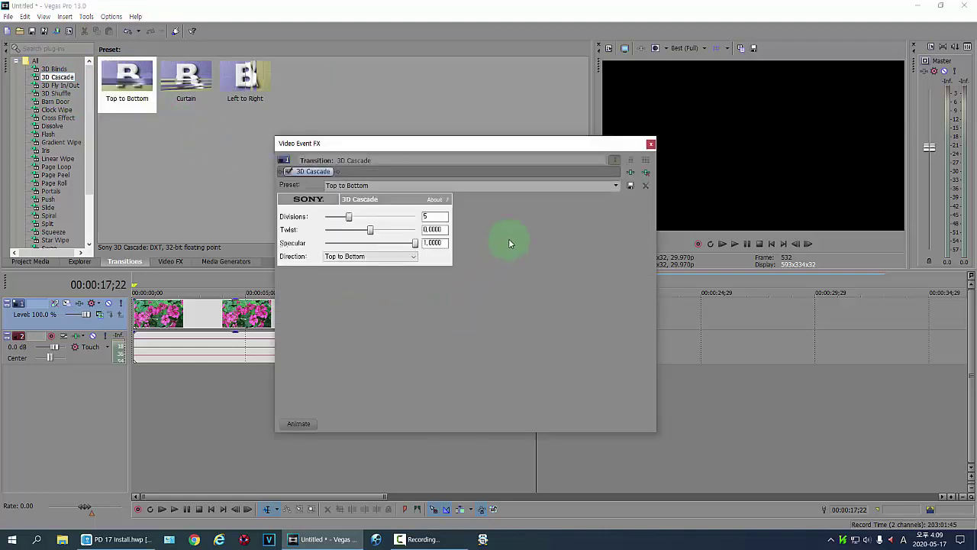
click(650, 144)
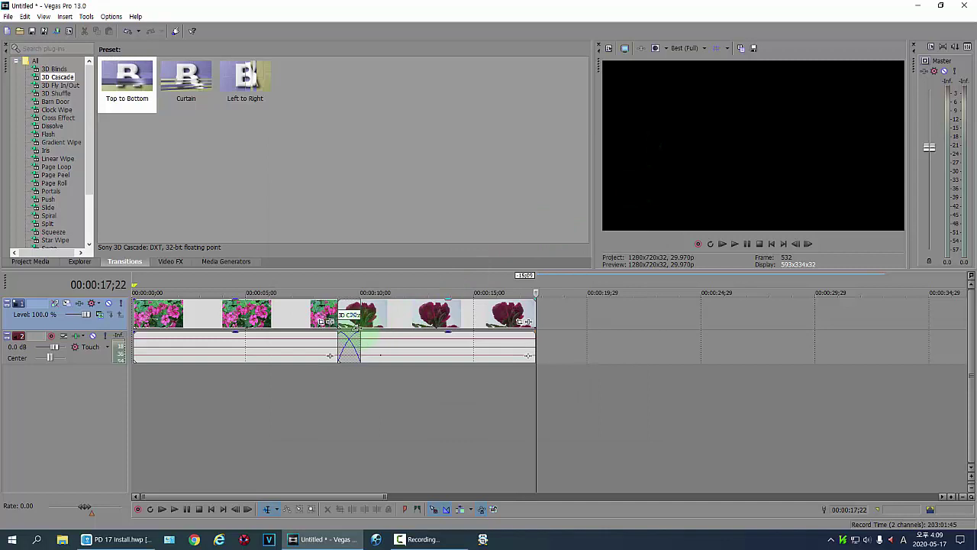
click(326, 288)
key(space)
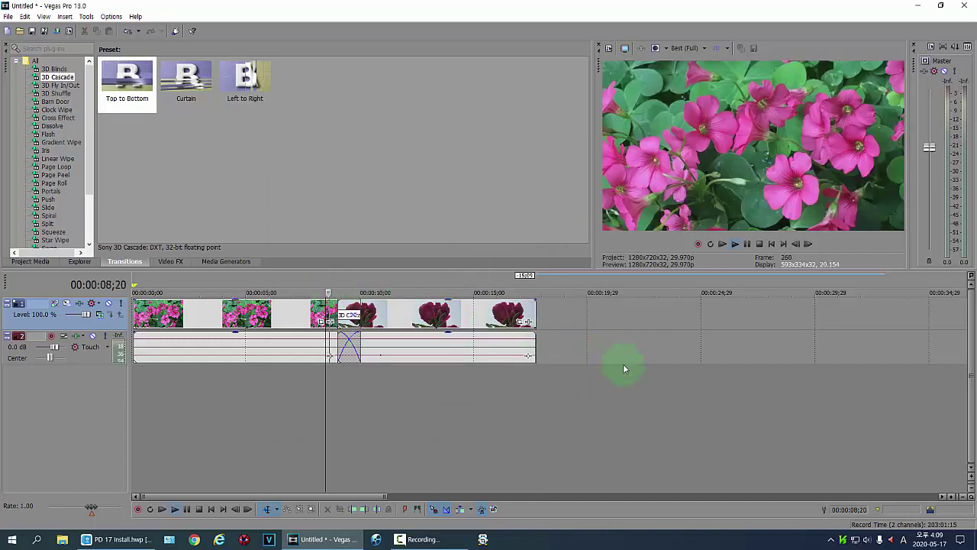
key(space)
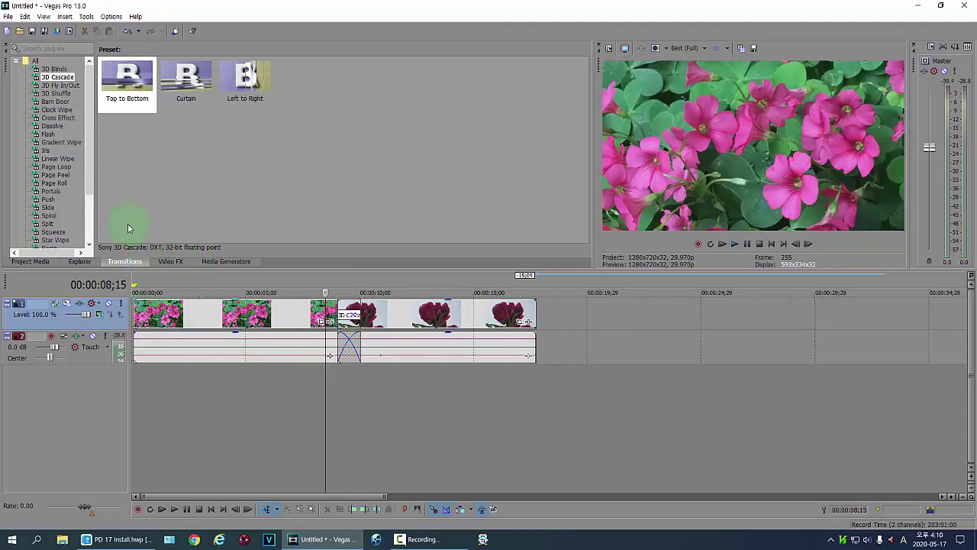
Replace the transition between the two clips with the default Page Peel and play it back.
scroll(90, 193, down, 1)
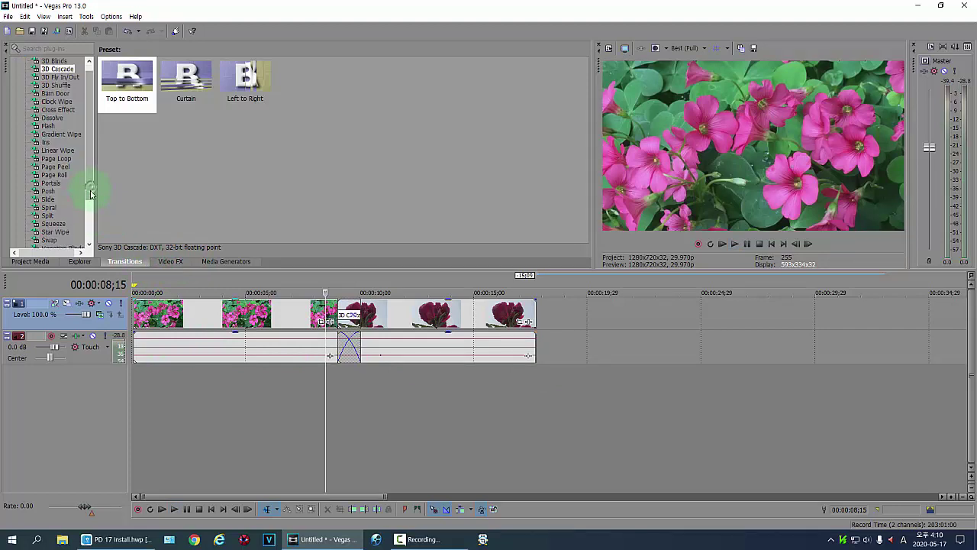
click(56, 167)
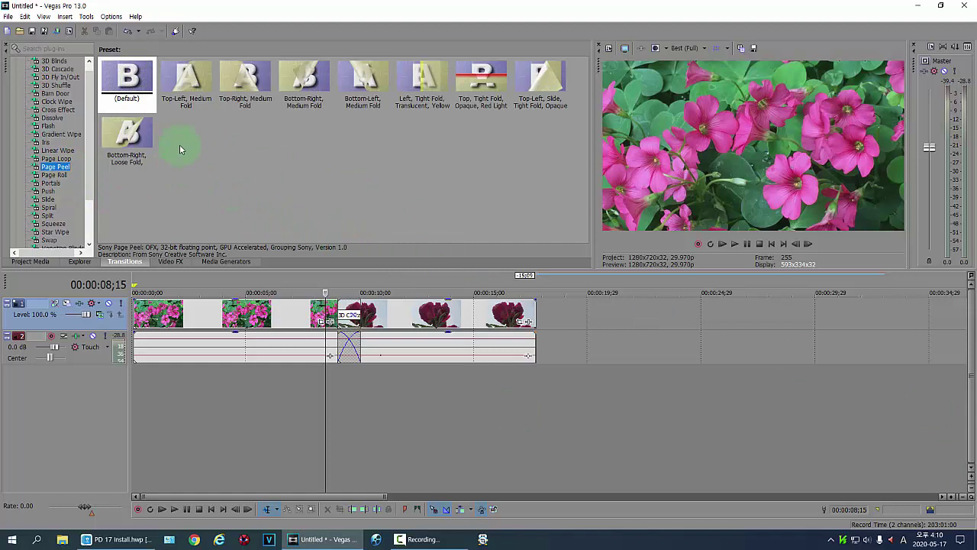
drag(126, 80, 356, 323)
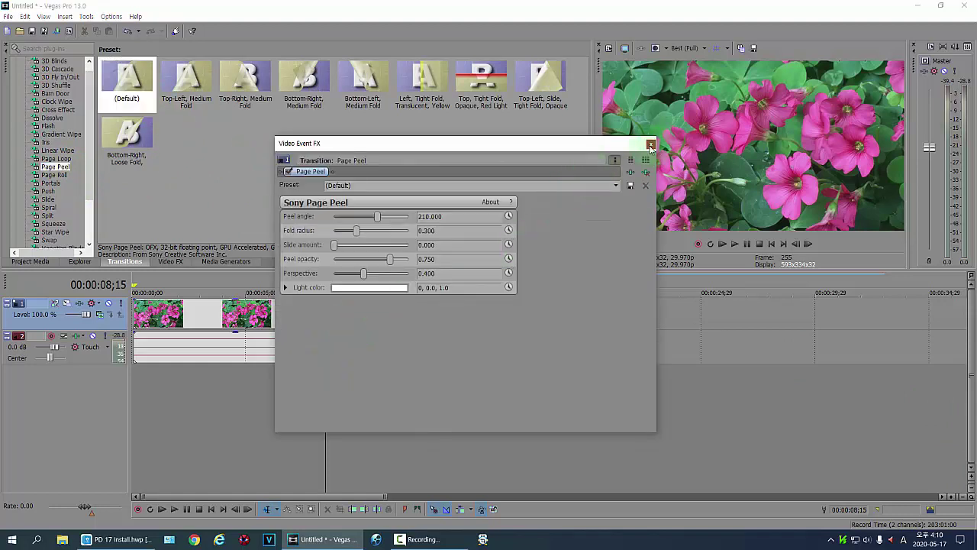
click(650, 145)
key(space)
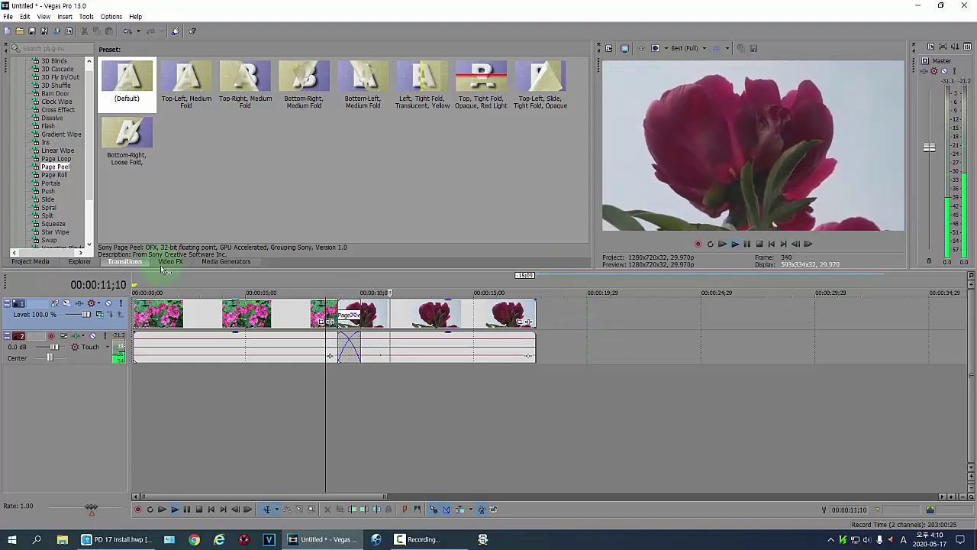
key(space)
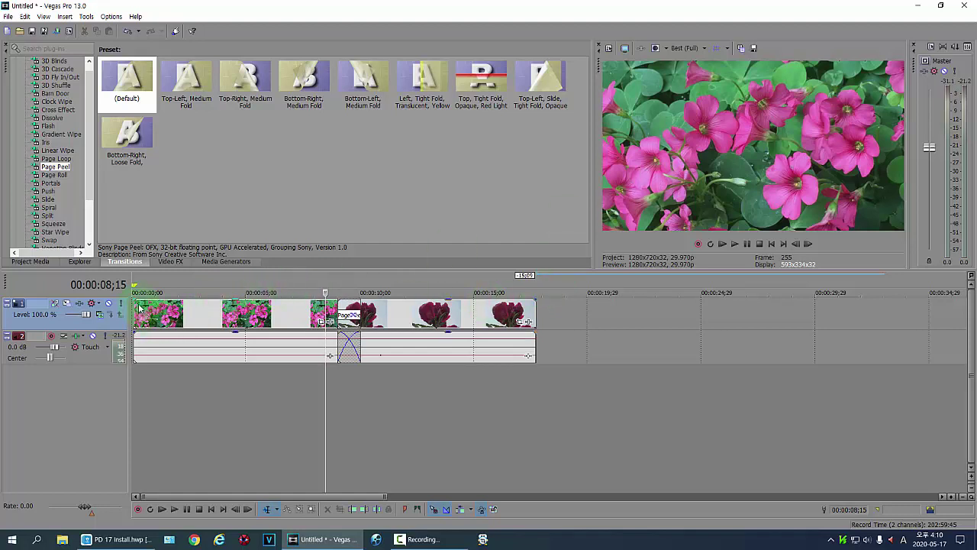
Give the first video clip a fade-in of about 4 seconds, apply the default Page Peel transition to it, and preview from the start.
drag(133, 300, 221, 340)
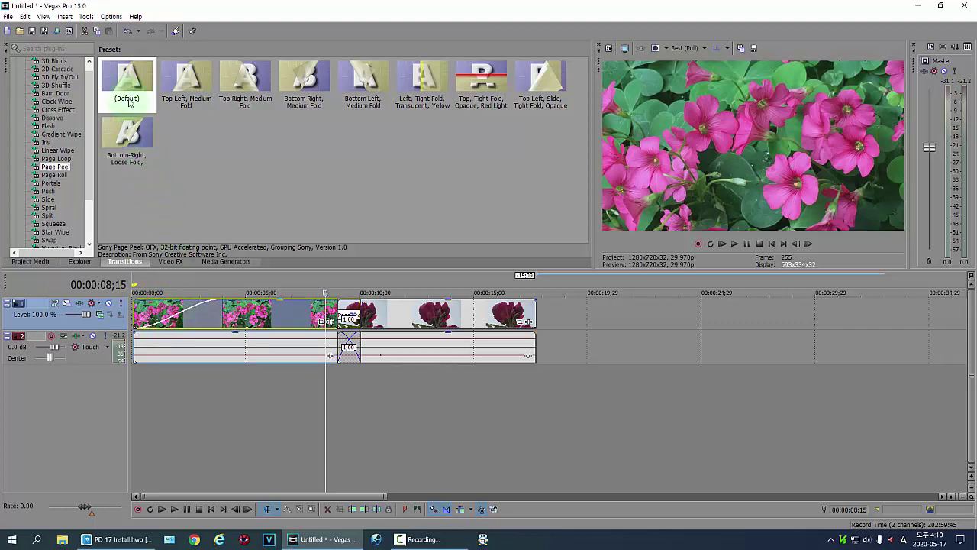
drag(126, 77, 172, 315)
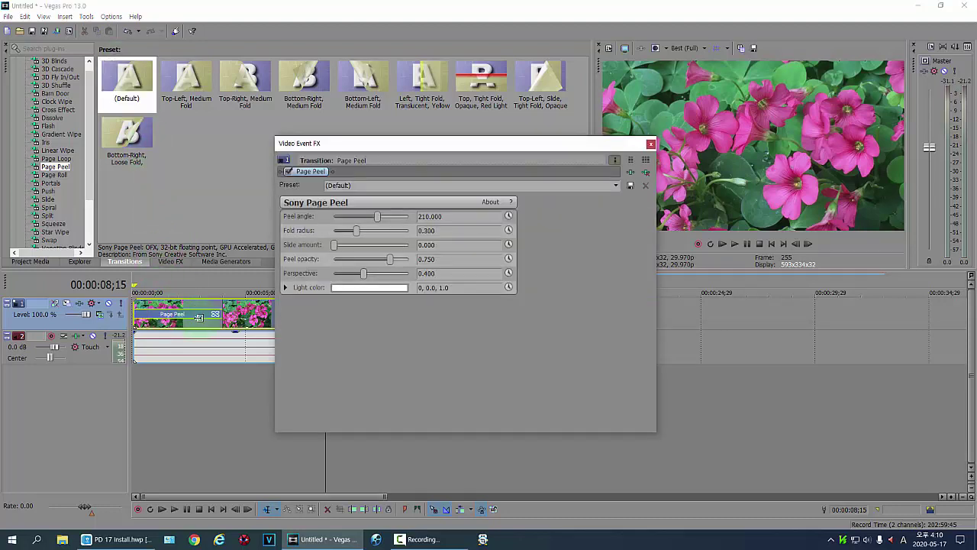
click(651, 145)
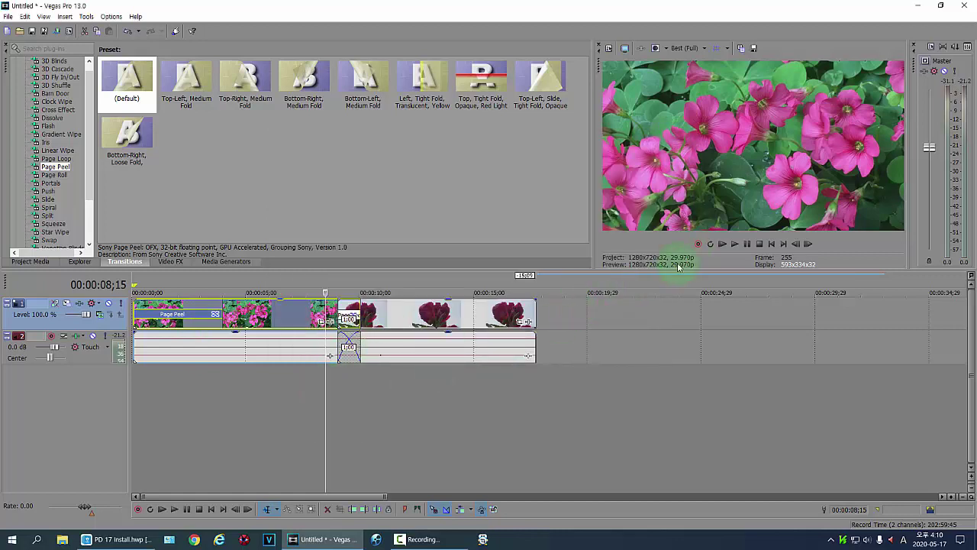
click(722, 243)
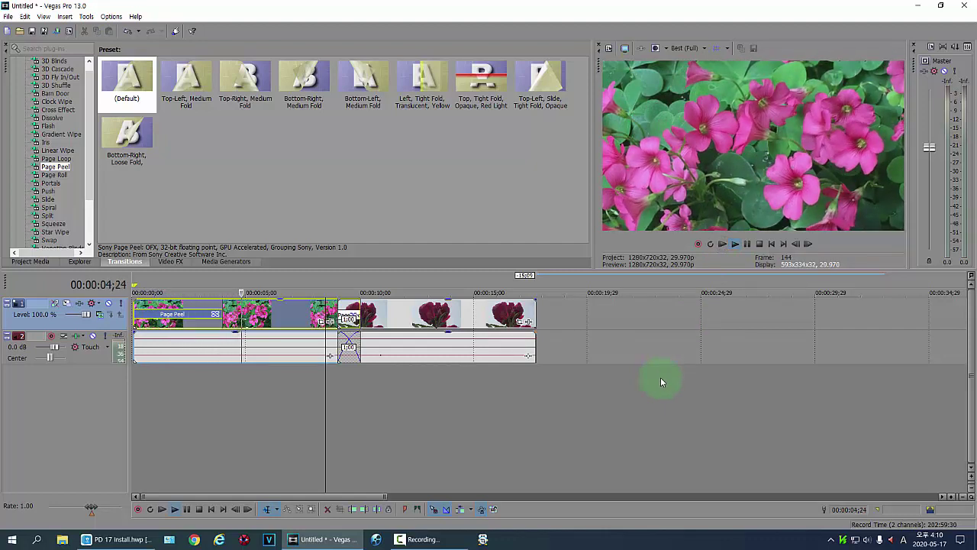
click(760, 244)
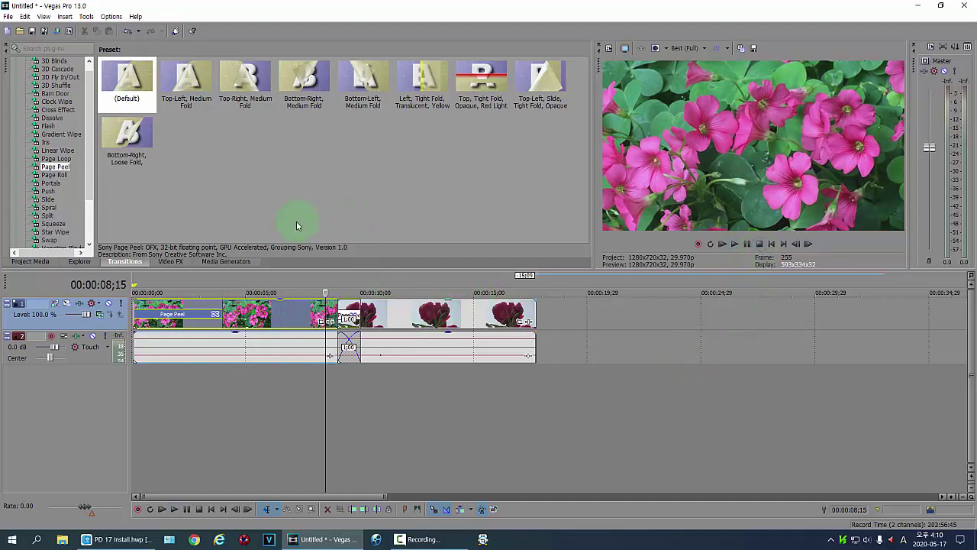
Fade out the second video clip from about 00:00:15;00, apply the default Page Loop transition to that fade, and preview it.
click(65, 159)
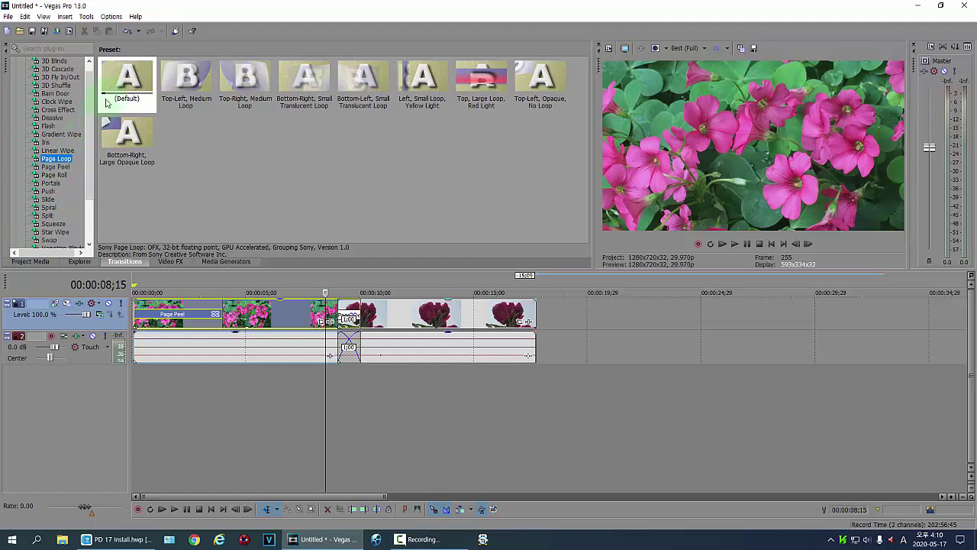
drag(111, 77, 482, 337)
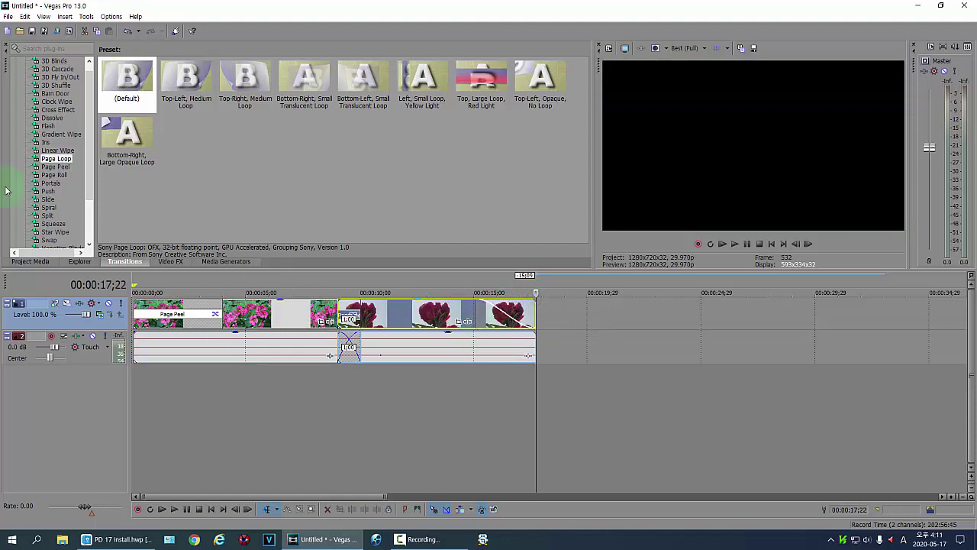
drag(111, 95, 499, 315)
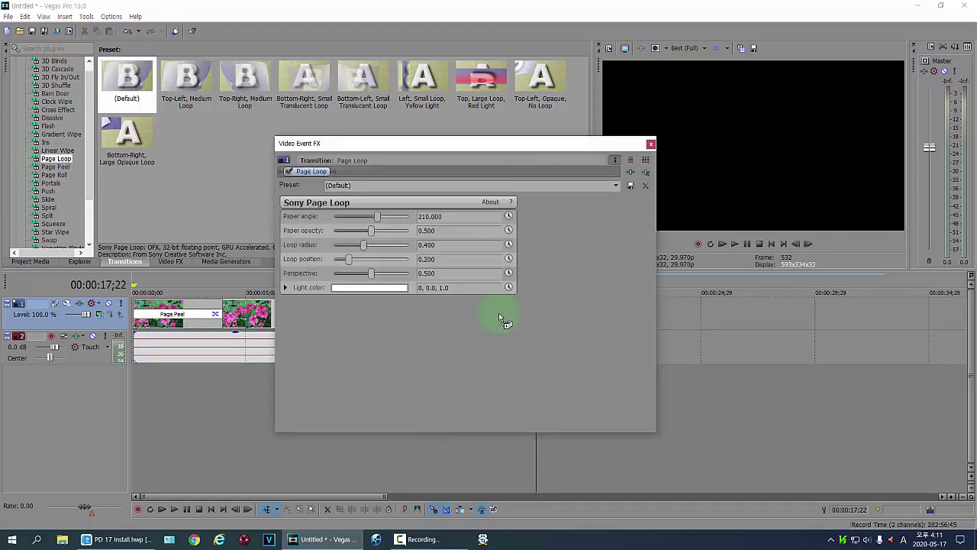
click(651, 145)
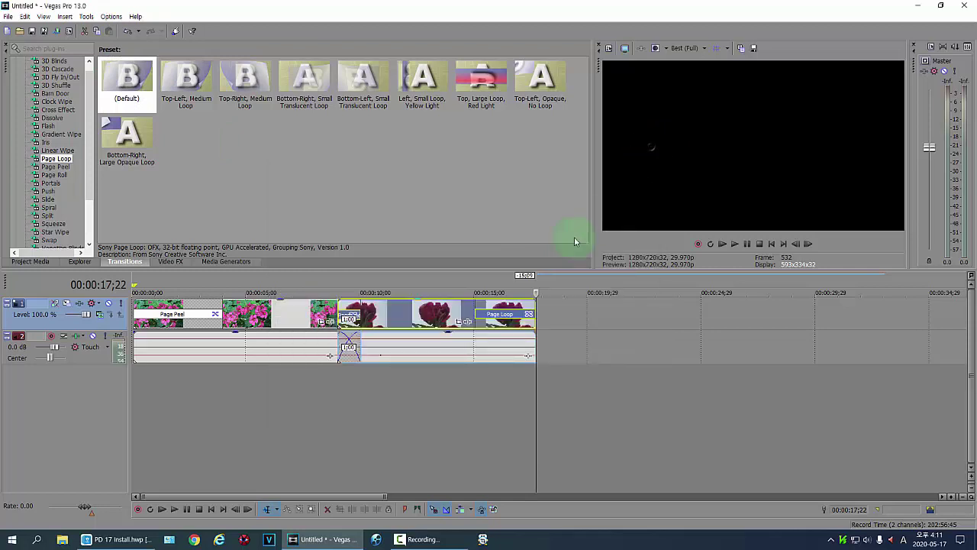
click(462, 286)
key(space)
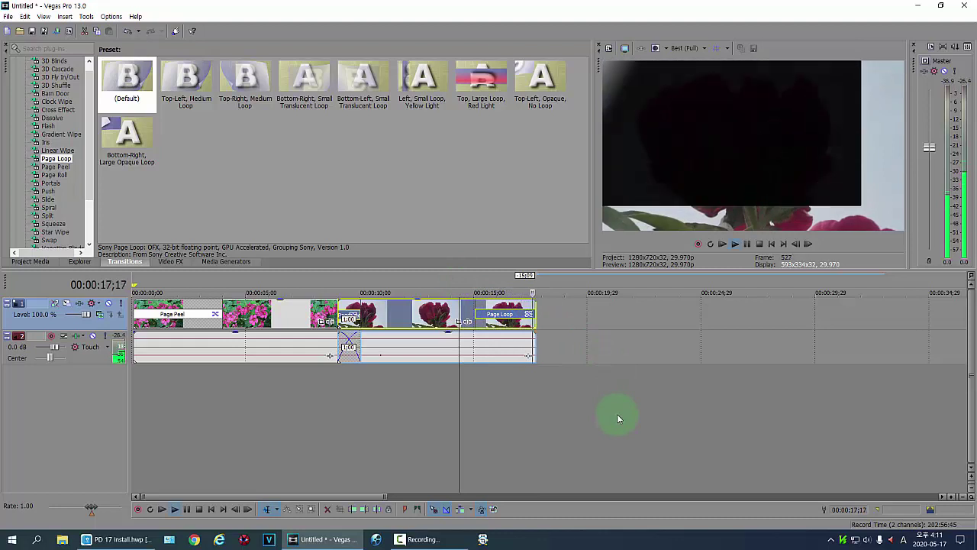
click(760, 244)
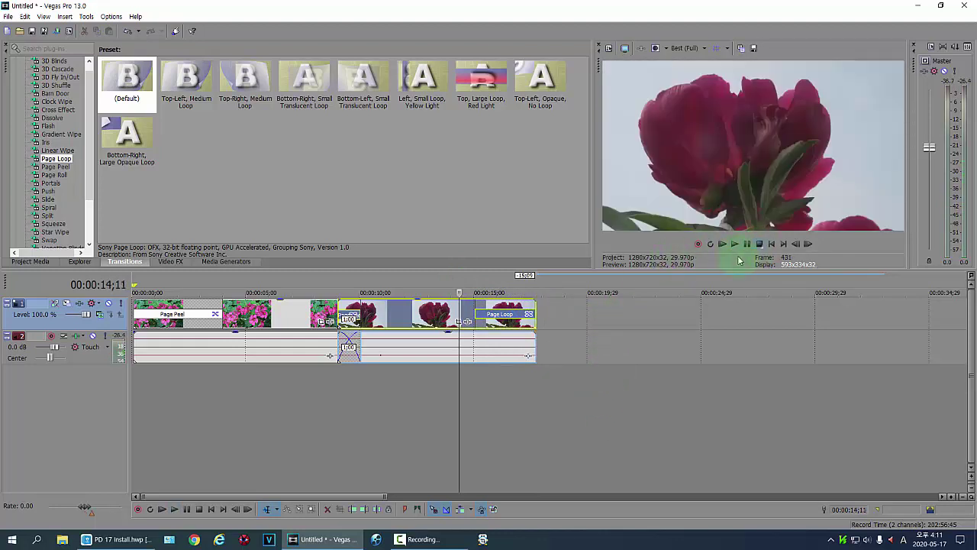
Delete both clips from the timeline and return the playhead to the start.
right_click(194, 322)
click(232, 314)
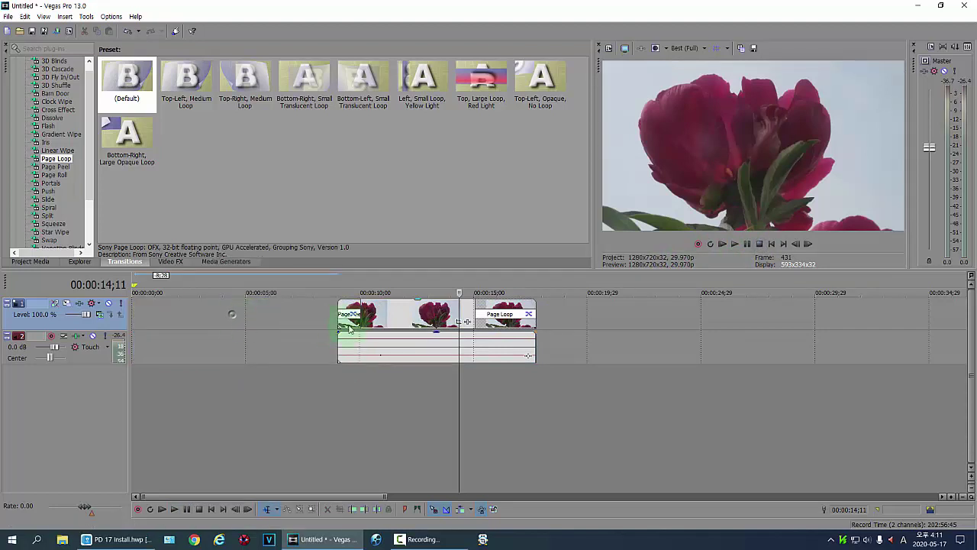
click(375, 317)
right_click(374, 316)
click(409, 312)
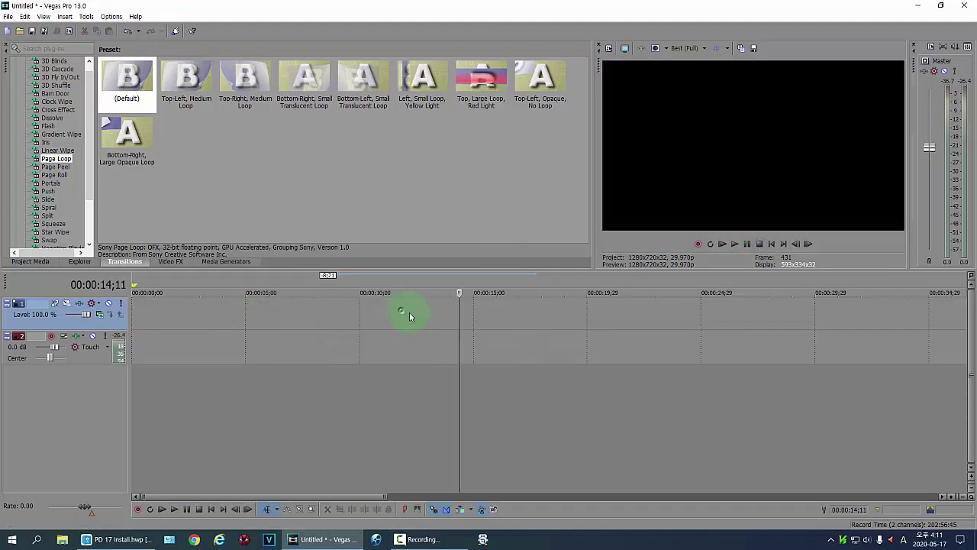
drag(459, 373, 122, 329)
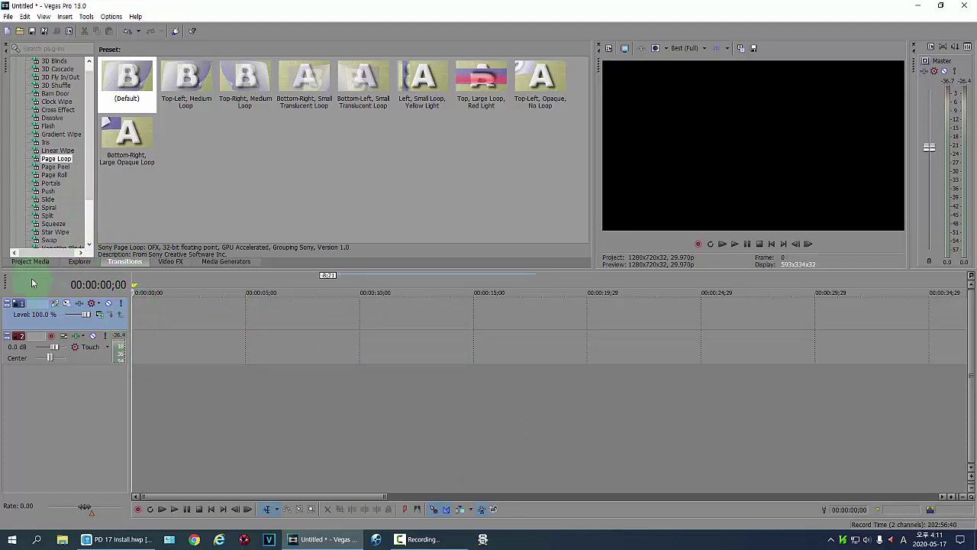
Place 00143.MTS from the project media at the start of the timeline without matching the project video settings to it.
click(21, 263)
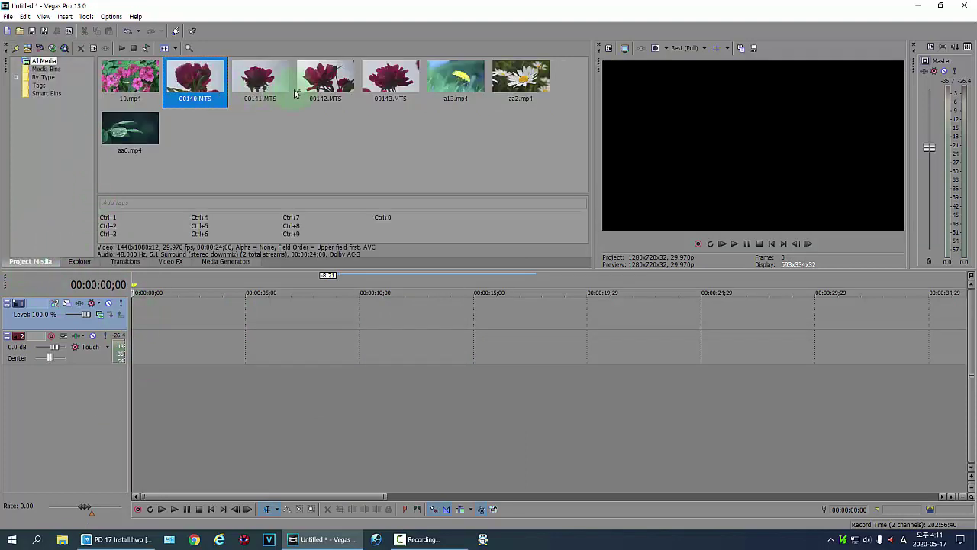
click(387, 72)
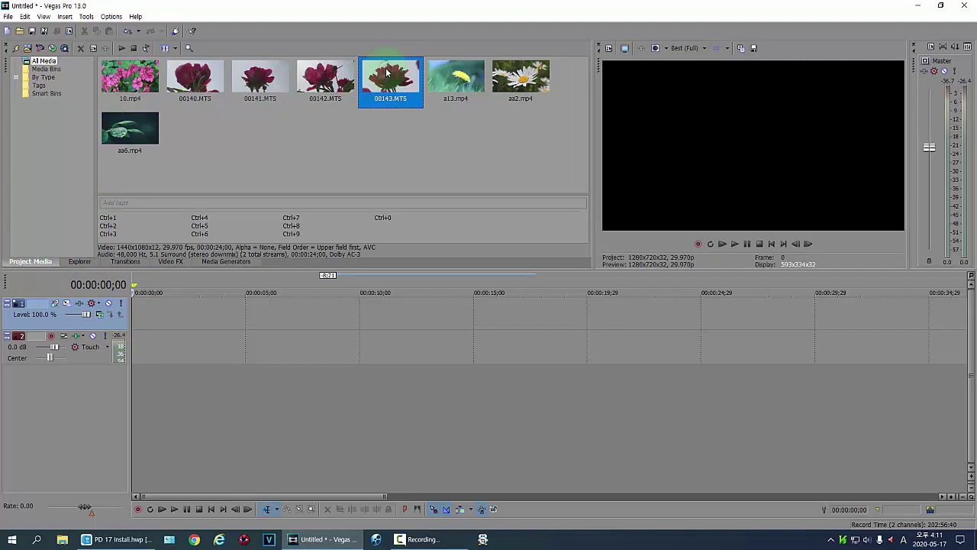
drag(387, 72, 131, 334)
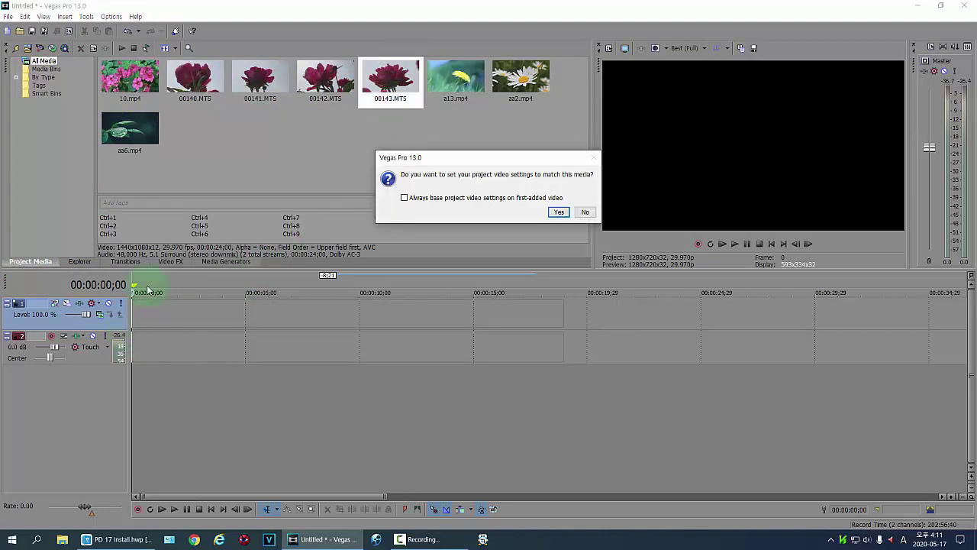
click(585, 211)
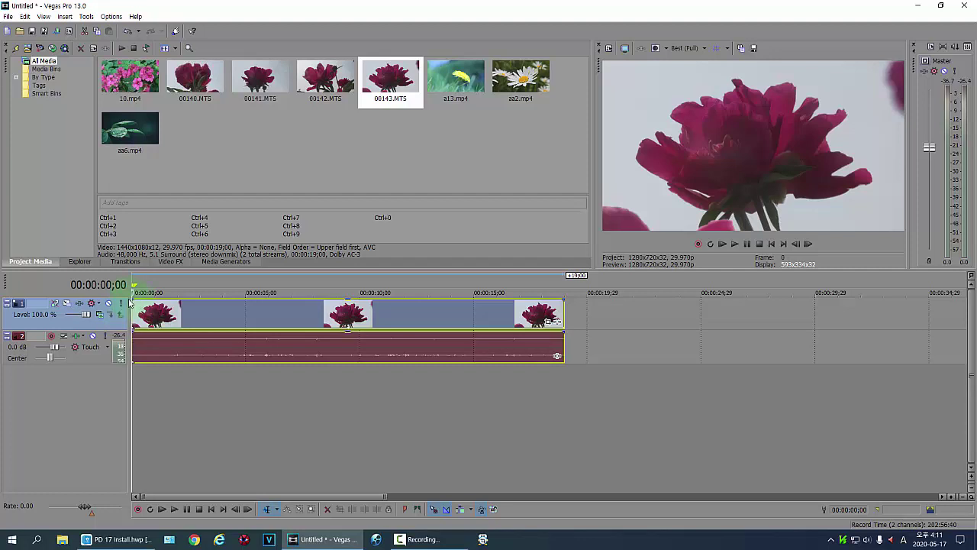
Give the clip a fade-in ending at about 00:00:06;26 and delete the audio track.
drag(131, 301, 284, 369)
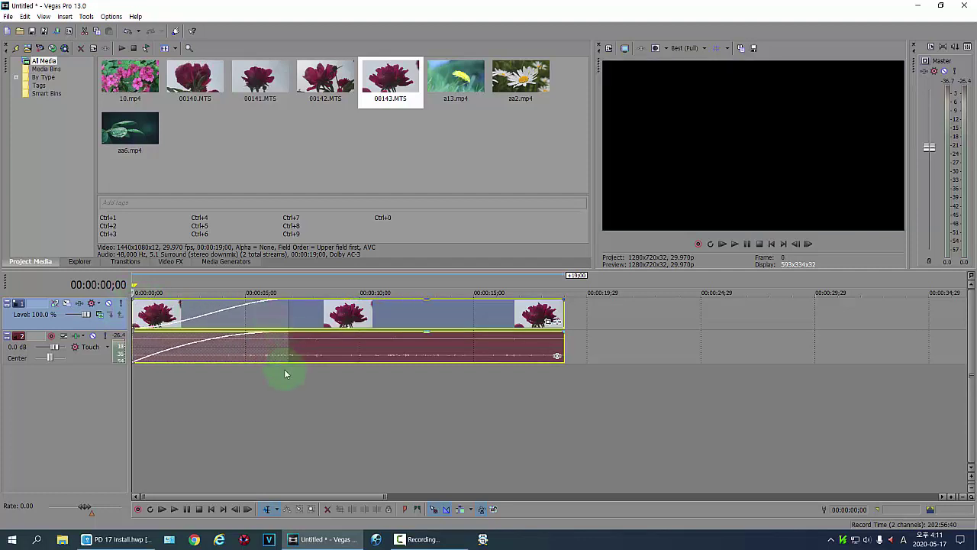
click(287, 433)
right_click(613, 344)
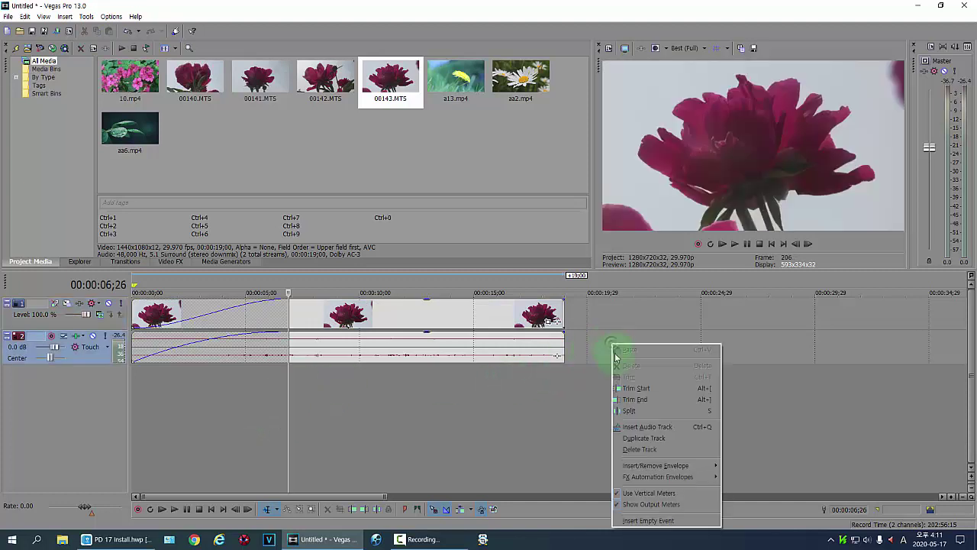
click(639, 449)
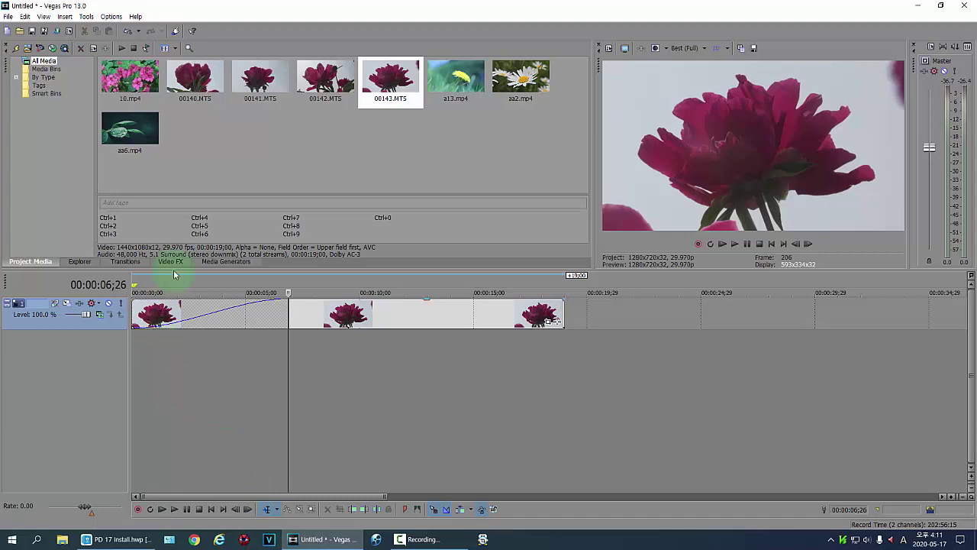
Apply the Iris transition with the Circle, Out, White Border preset to the clip's fade-in and close its settings.
click(127, 262)
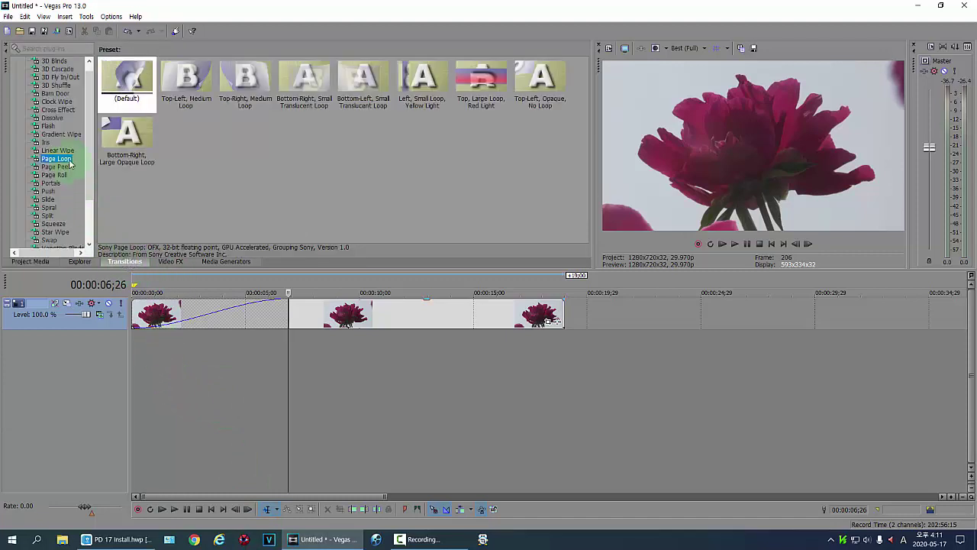
click(47, 142)
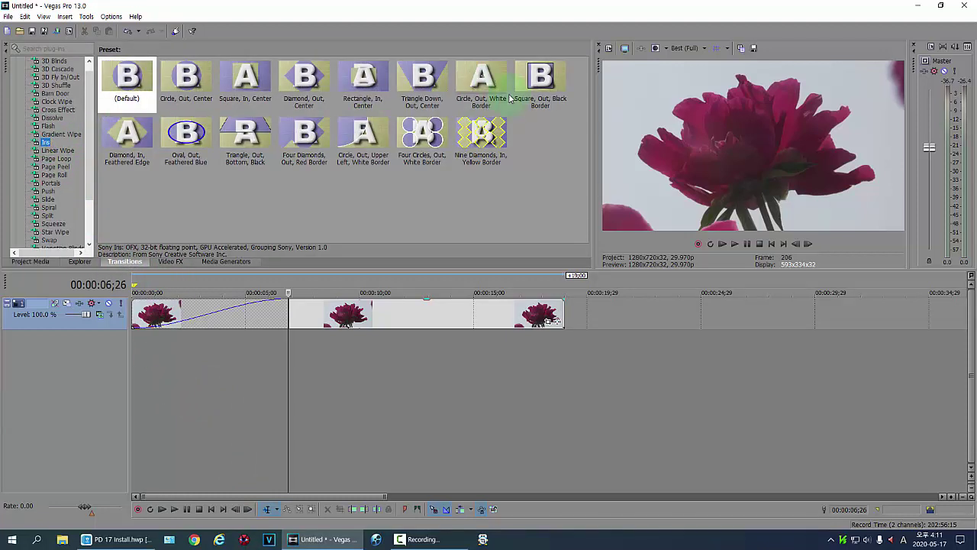
drag(487, 77, 184, 319)
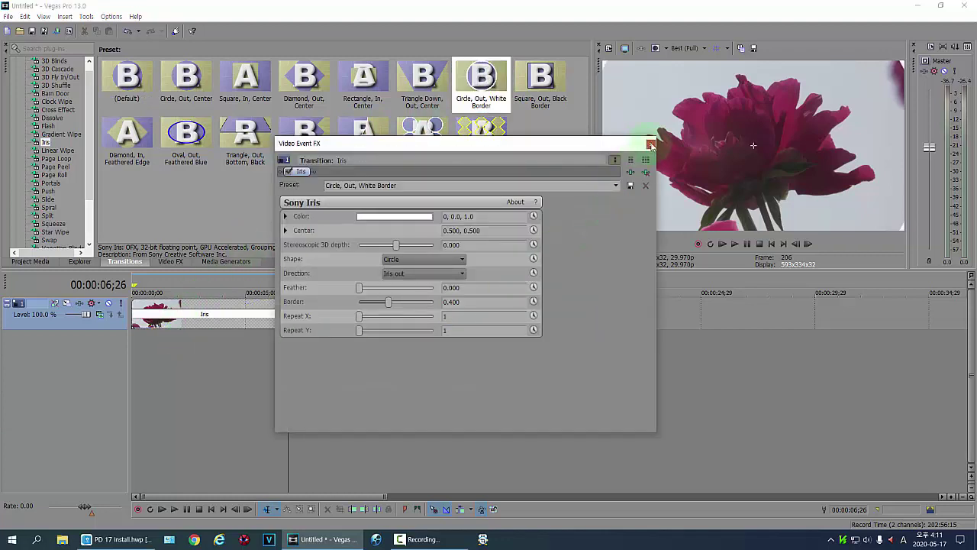
click(651, 145)
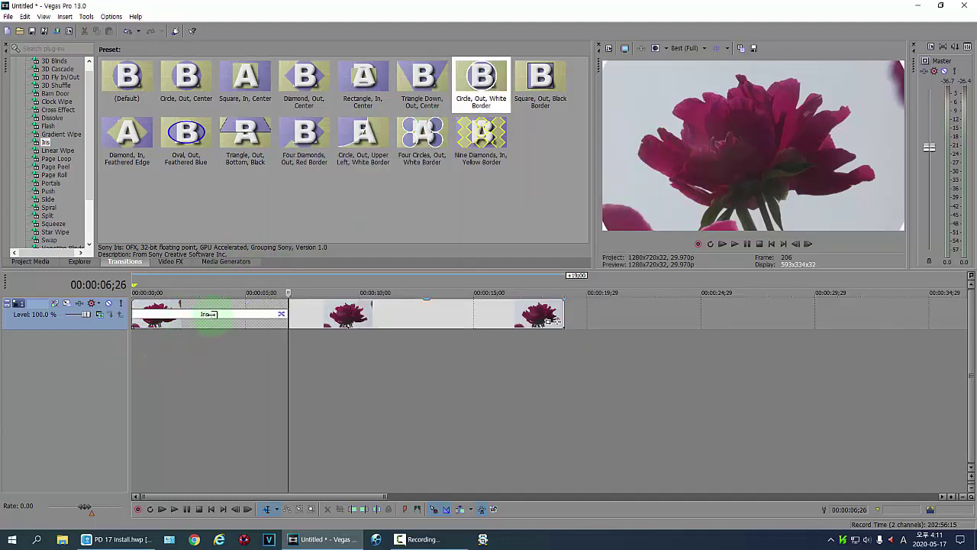
Insert a Transition Progress envelope on the clip's Iris transition.
mouse_move(205, 313)
mouse_down()
mouse_move(287, 314)
mouse_move(255, 313)
mouse_up()
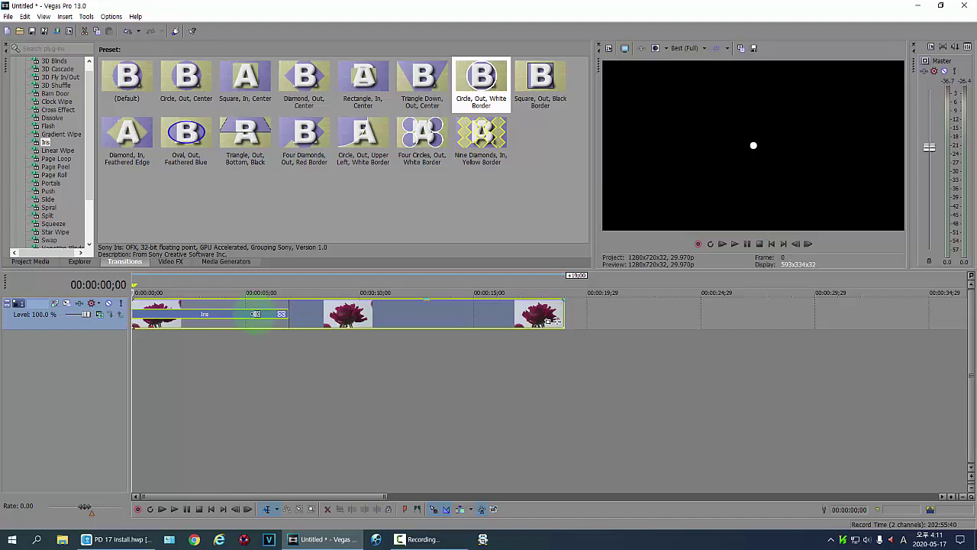
right_click(255, 313)
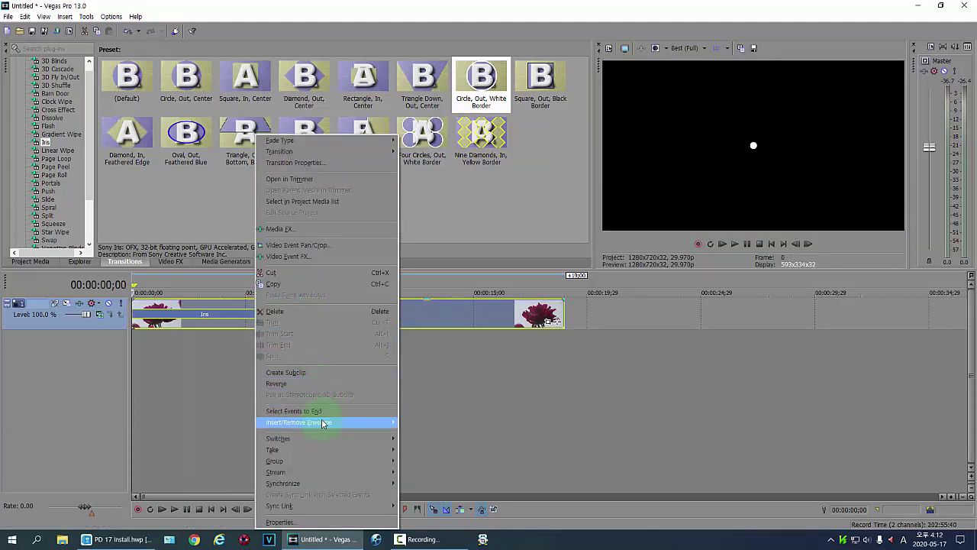
mouse_move(322, 423)
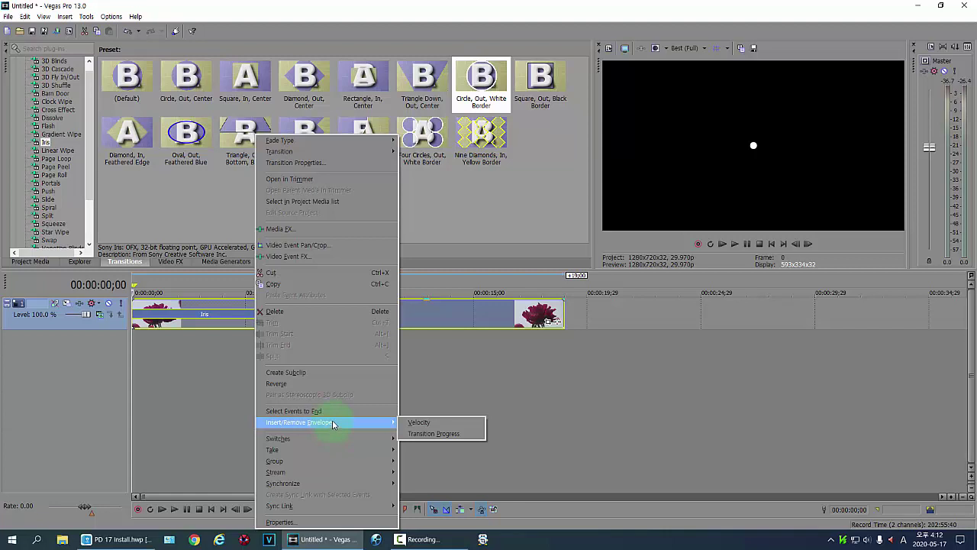
click(430, 434)
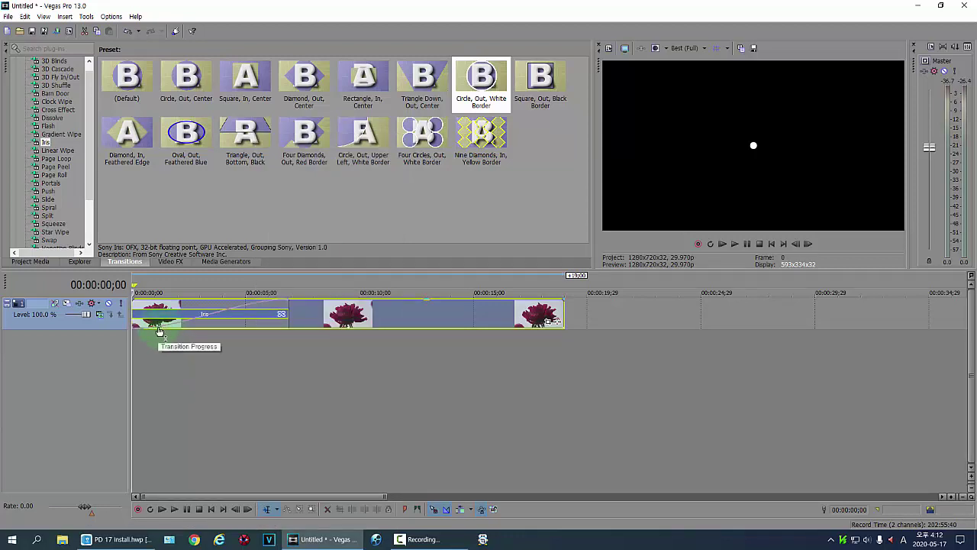
Add progress envelope points at about 00:00:01;03 and 00:00:05;18 and bring both to the same mid-height level.
click(157, 329)
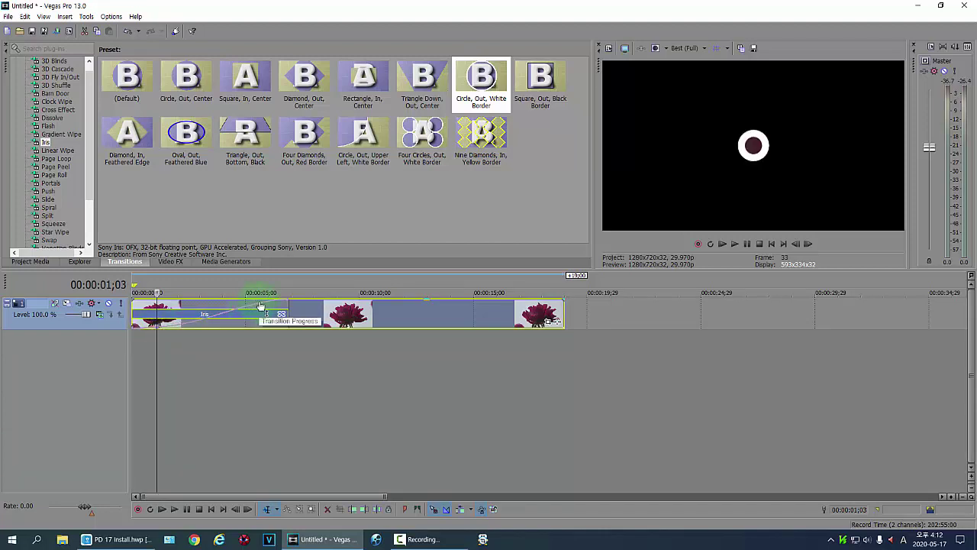
click(261, 292)
click(154, 324)
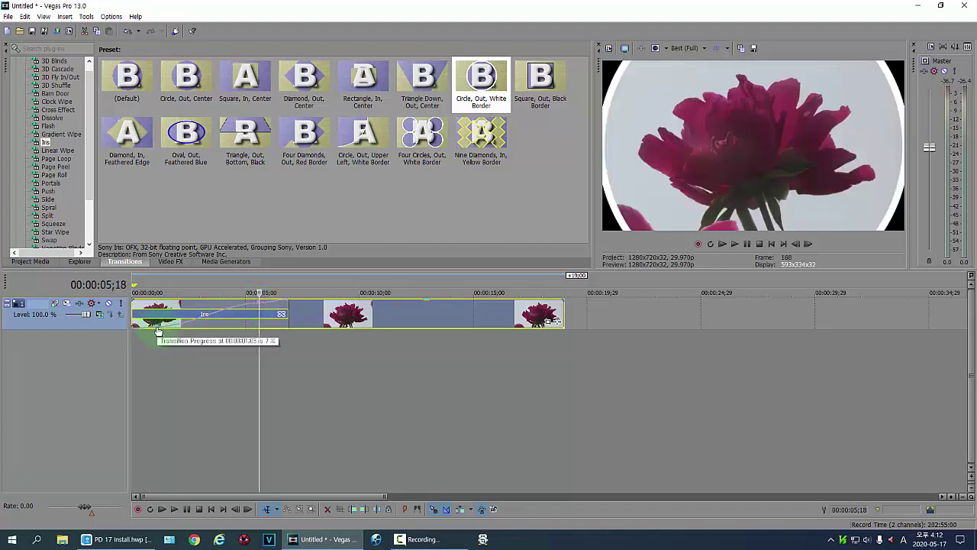
drag(158, 332, 156, 317)
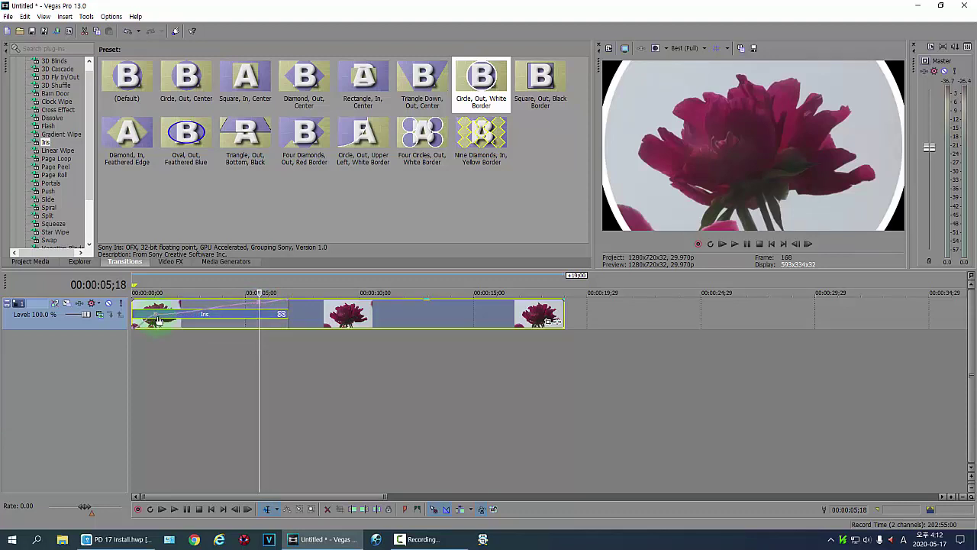
click(156, 318)
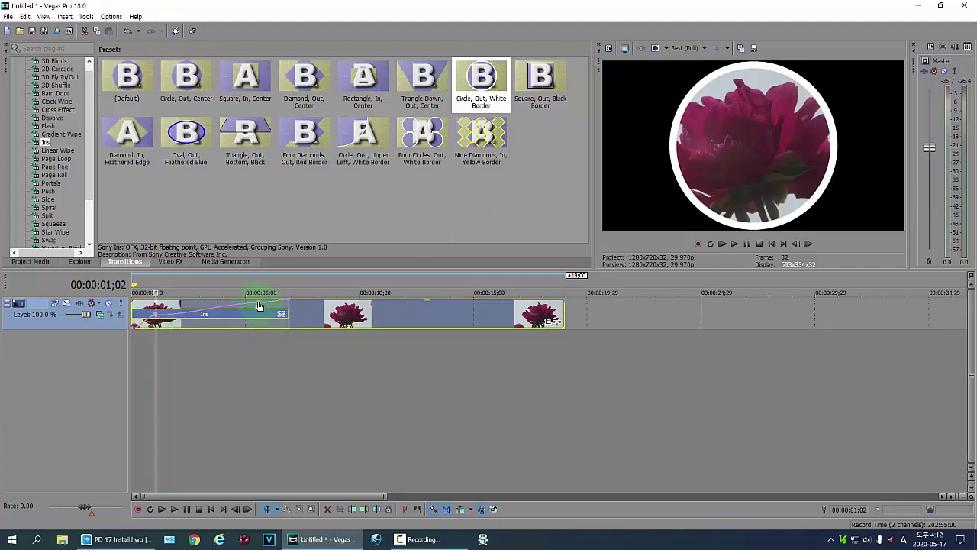
drag(259, 305, 260, 319)
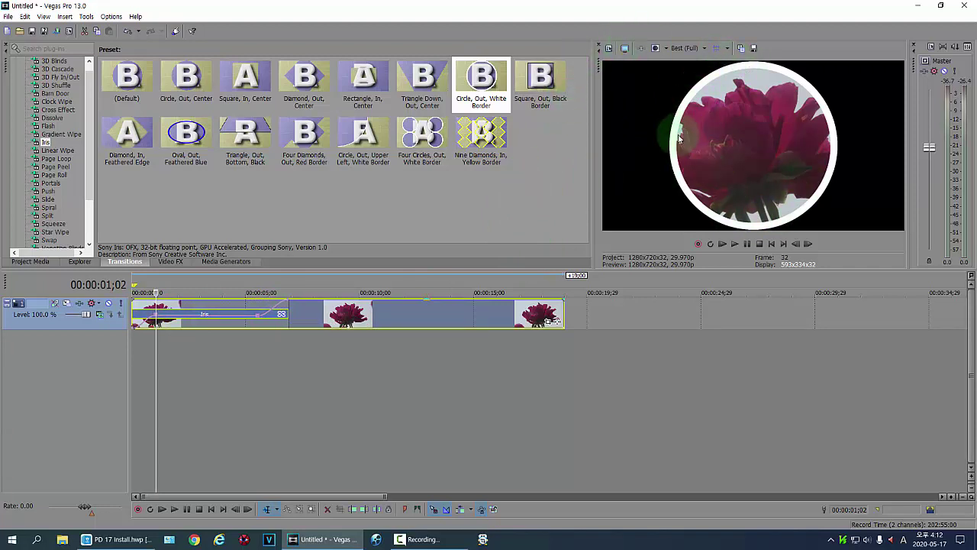
In the Iris transition properties, set the border to 0.05 and its colour to red (0, 0.94, 0.93), then close them.
right_click(240, 312)
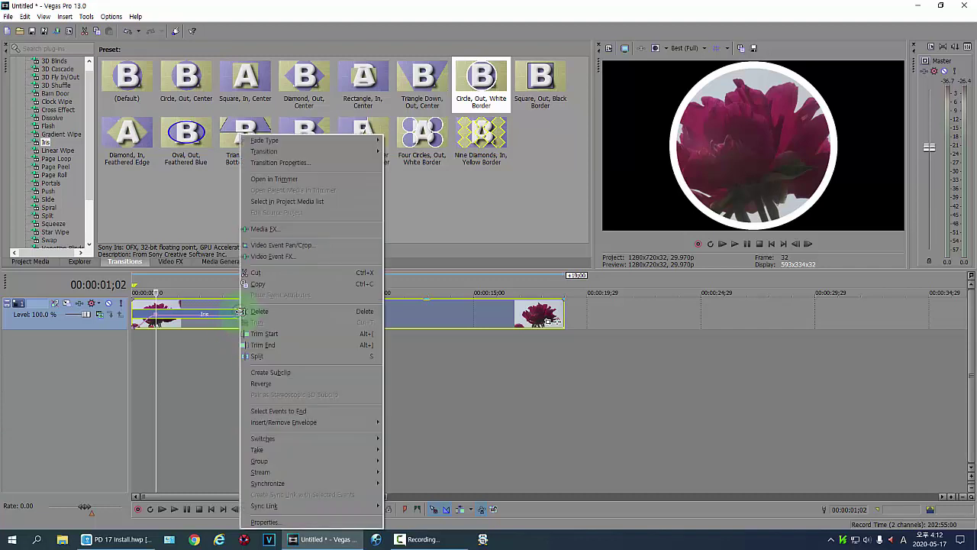
click(291, 164)
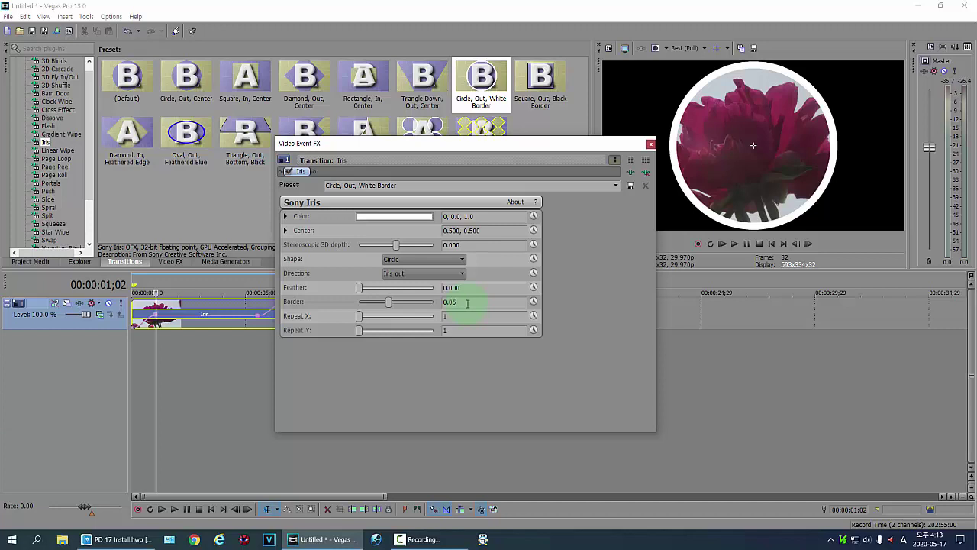
key(Return)
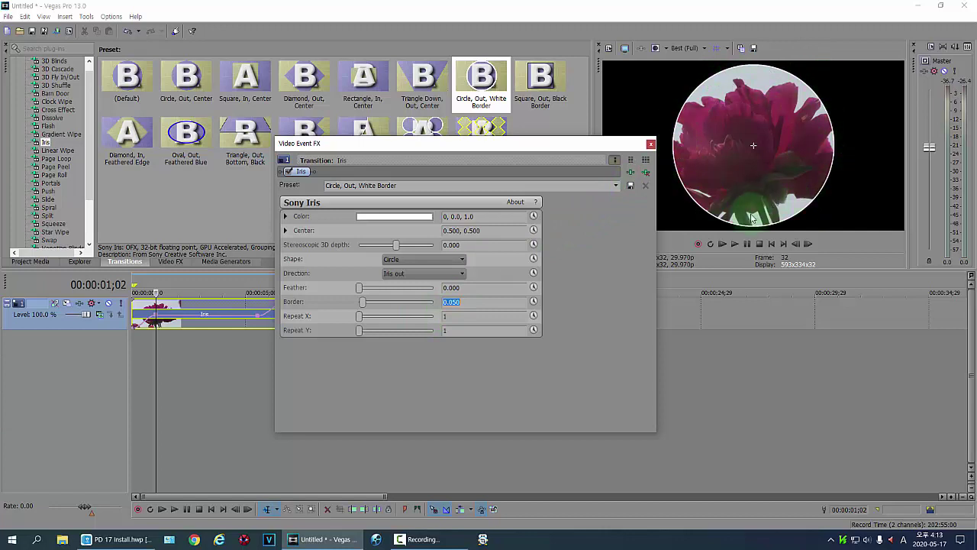
click(389, 219)
click(397, 248)
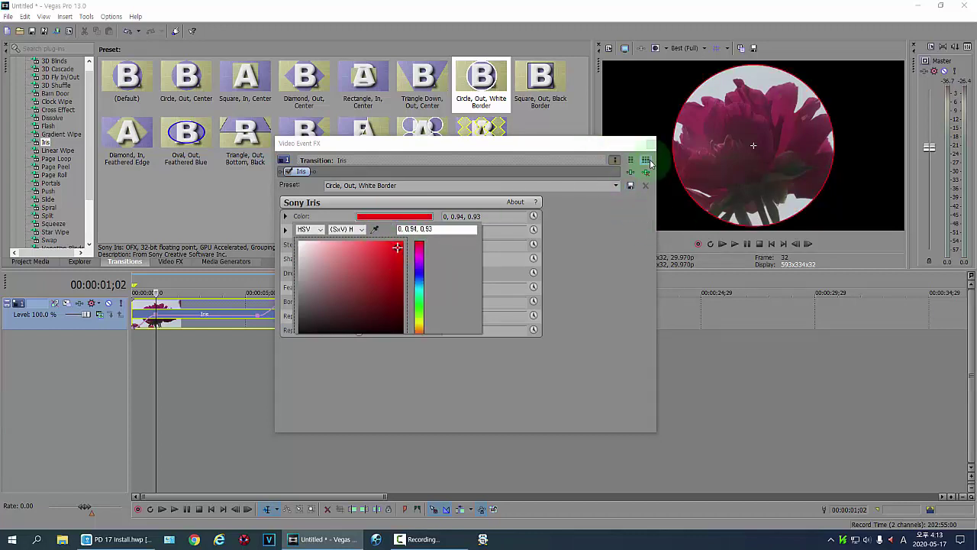
click(651, 145)
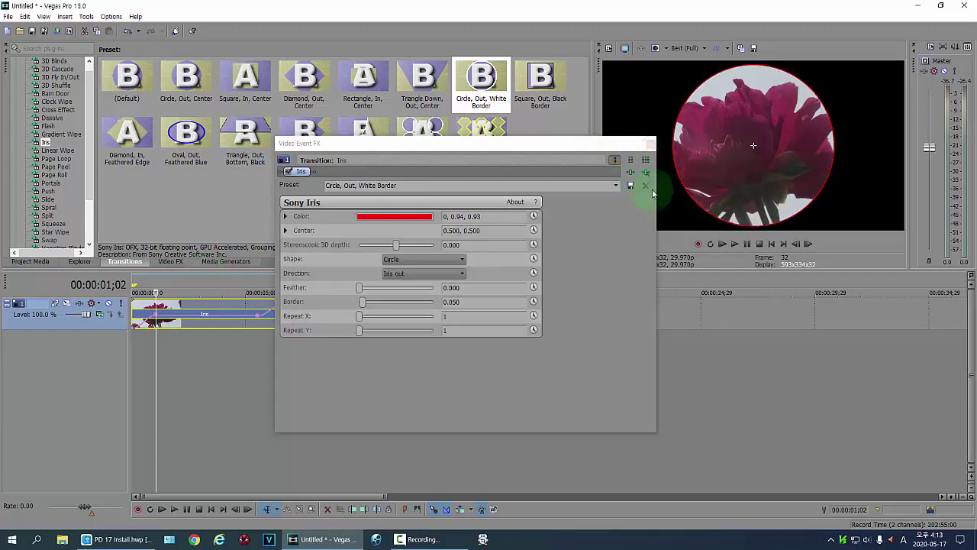
click(651, 145)
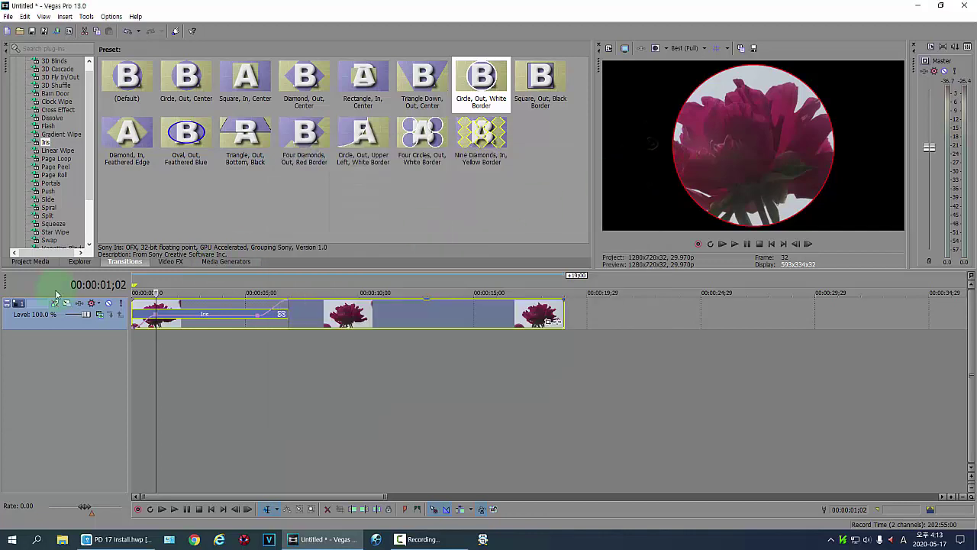
Play the clip from the start to preview the Iris transition, then stop playback.
key(Home)
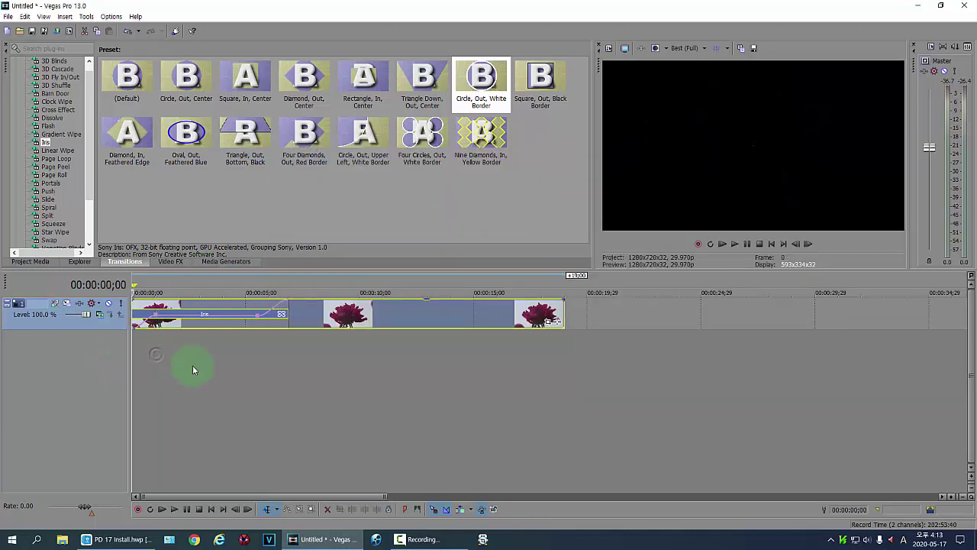
key(space)
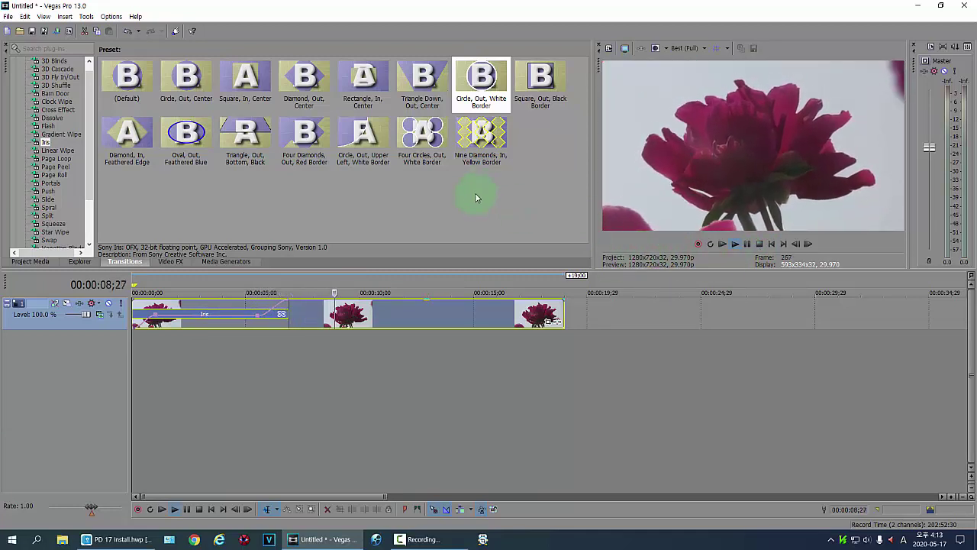
key(space)
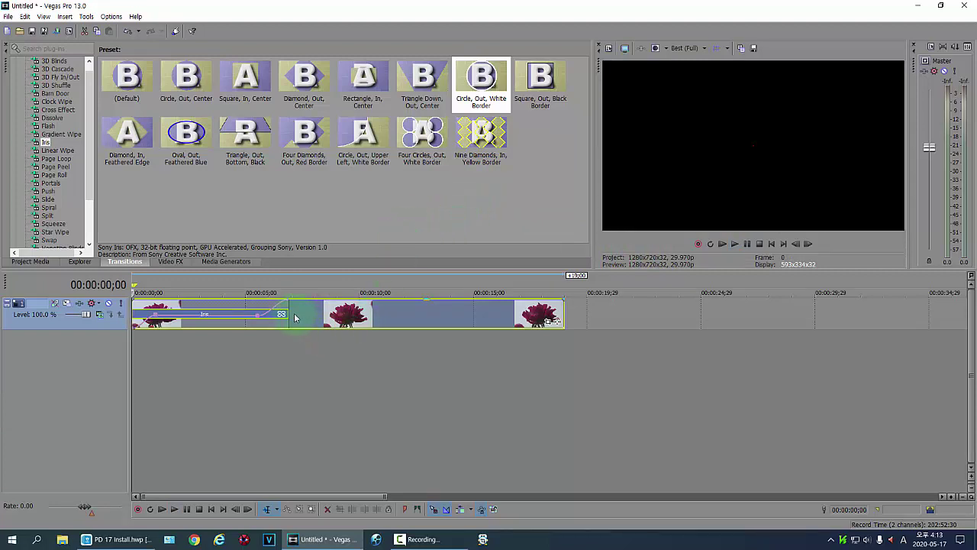
Lengthen the clip's fade-in with the Iris transition to nearly 10 seconds.
mouse_move(286, 304)
mouse_down()
mouse_move(348, 306)
mouse_move(219, 305)
mouse_move(347, 305)
mouse_move(268, 304)
mouse_up()
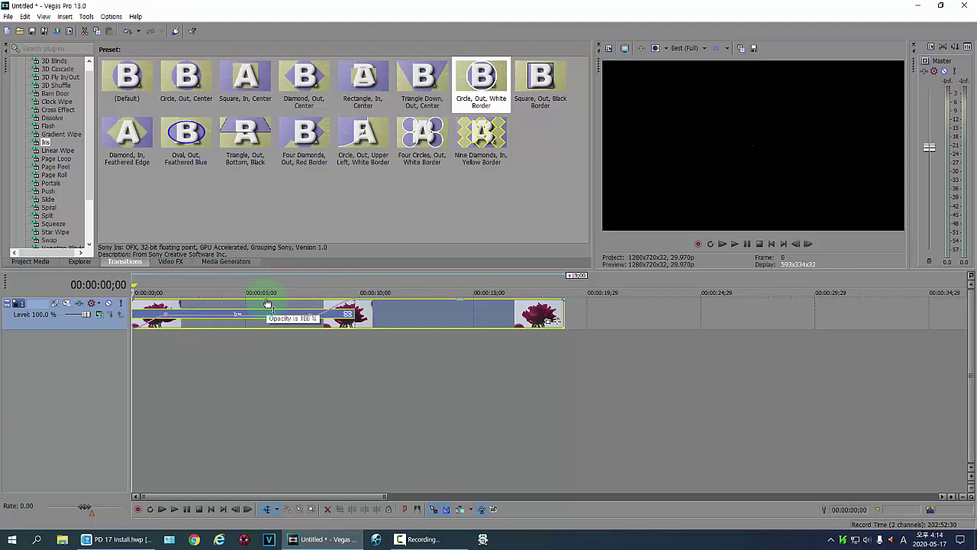
drag(267, 304, 268, 304)
click(237, 313)
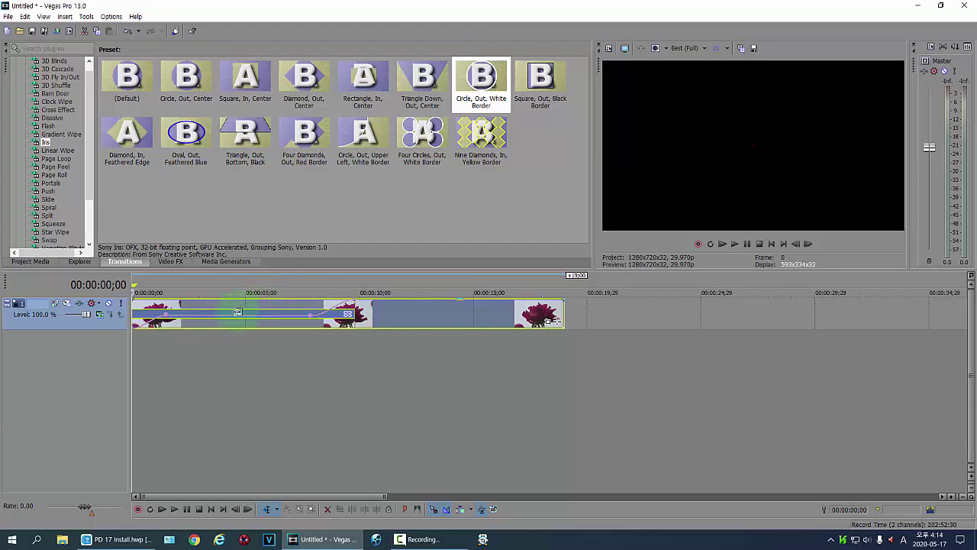
Look through the presets of the Portals, Squeeze and Zoom transitions.
click(50, 183)
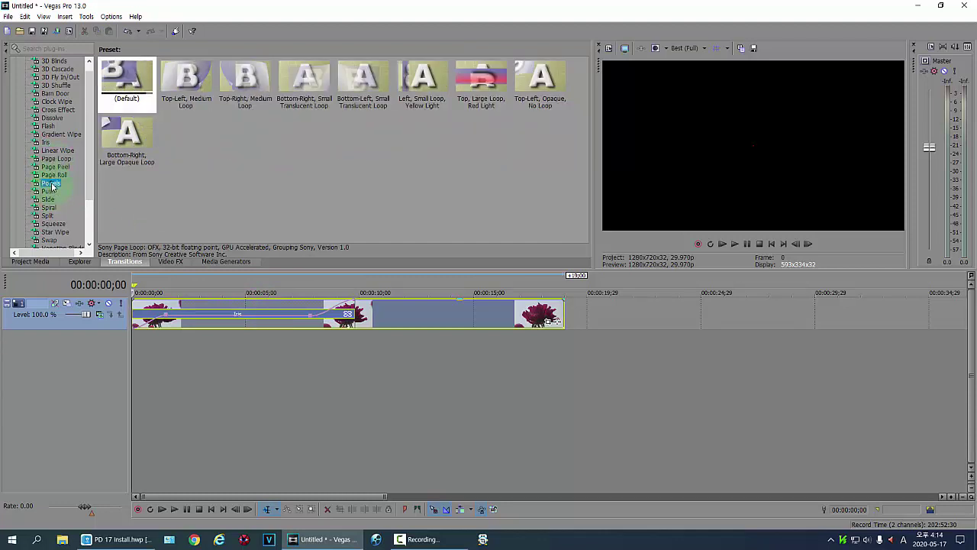
click(50, 224)
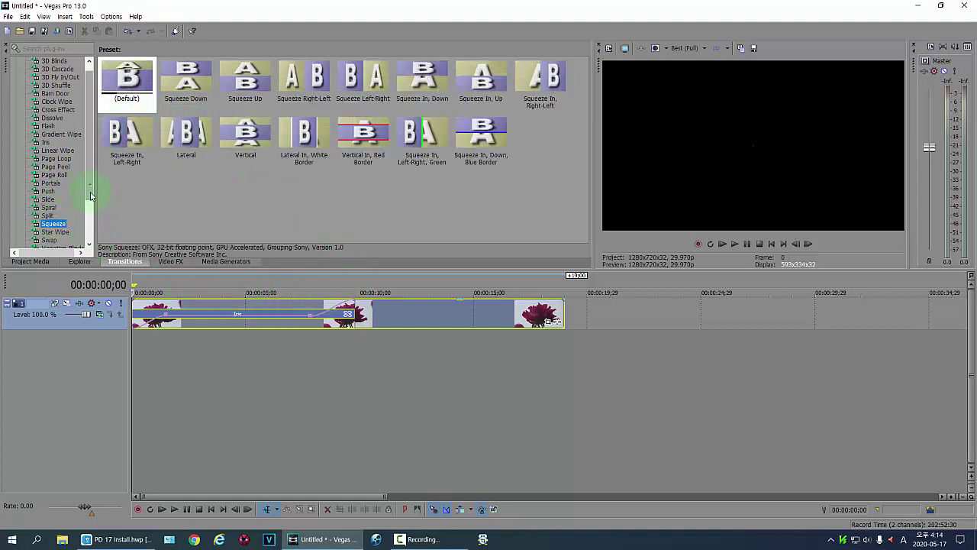
scroll(92, 214, down, 1)
click(51, 224)
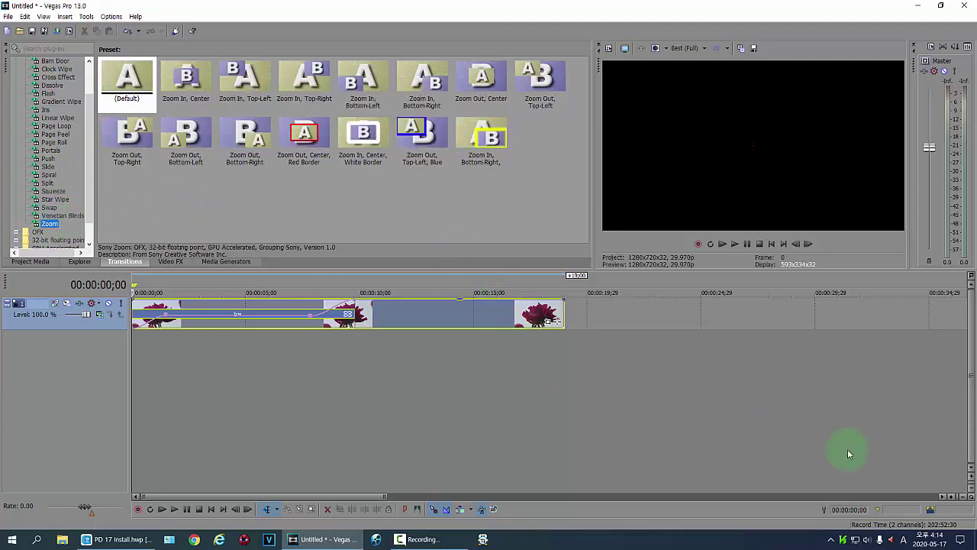
click(461, 543)
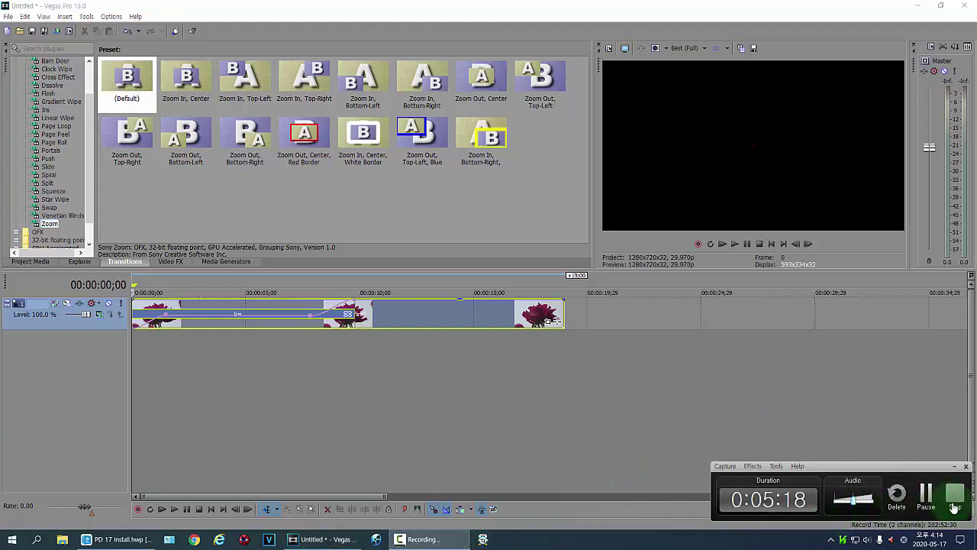